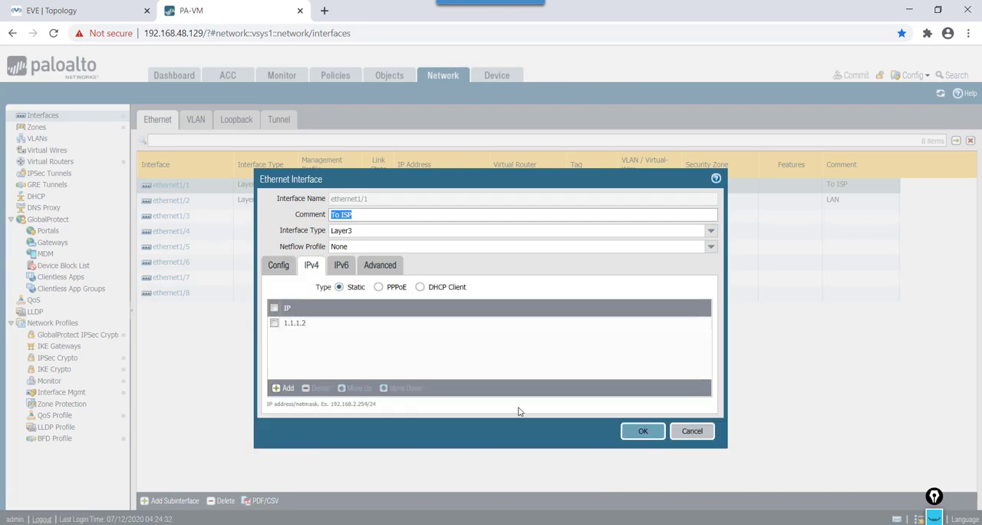
Step: Review the IPv4, zone and advanced settings of ethernet1/2 without changes, and check the existing interface management profile
{"action": "left_click", "coordinate": [692, 431]}
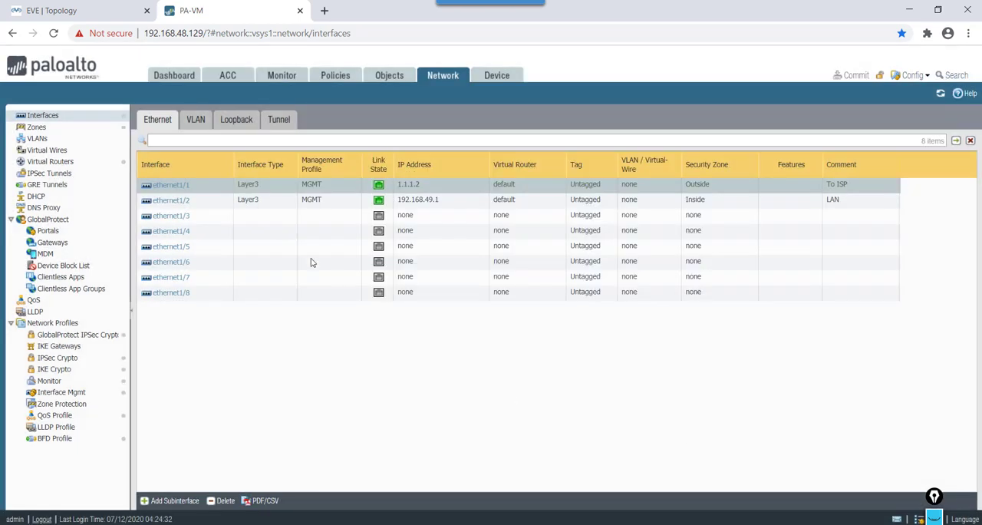
{"action": "left_click", "coordinate": [181, 201]}
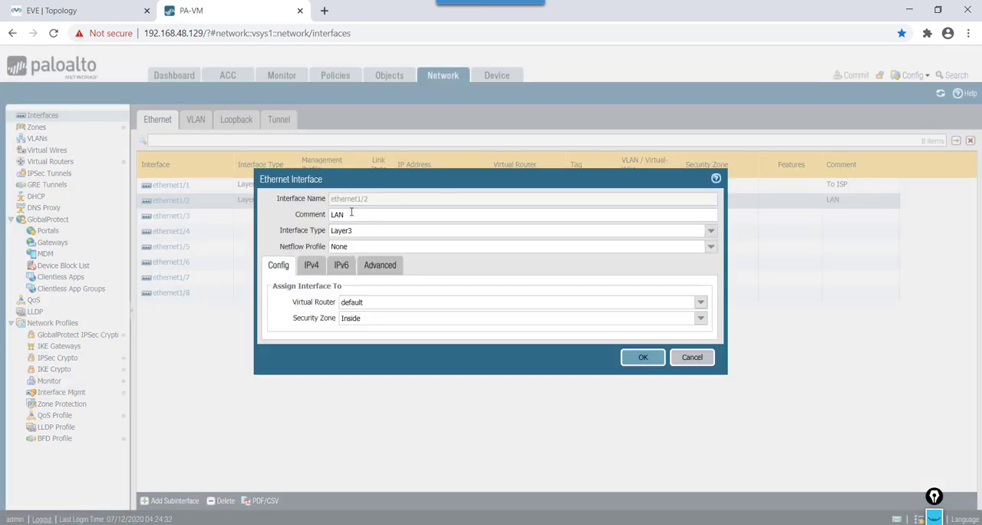
{"action": "left_click", "coordinate": [312, 266]}
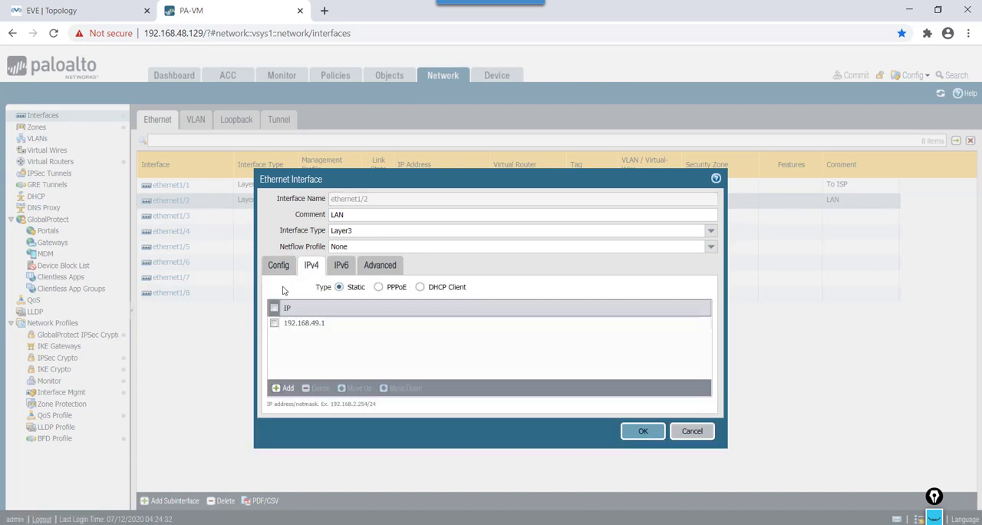
{"action": "left_click", "coordinate": [280, 267]}
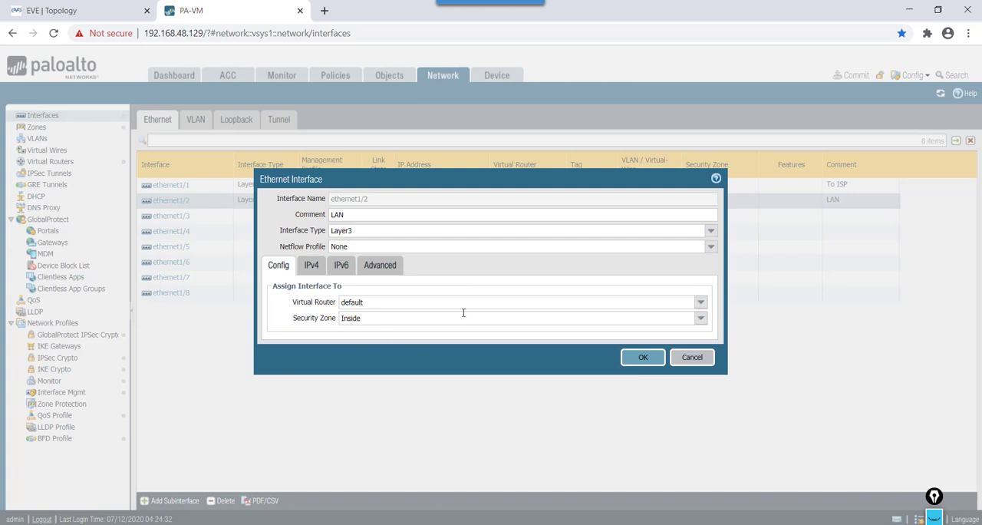
{"action": "left_click", "coordinate": [391, 267]}
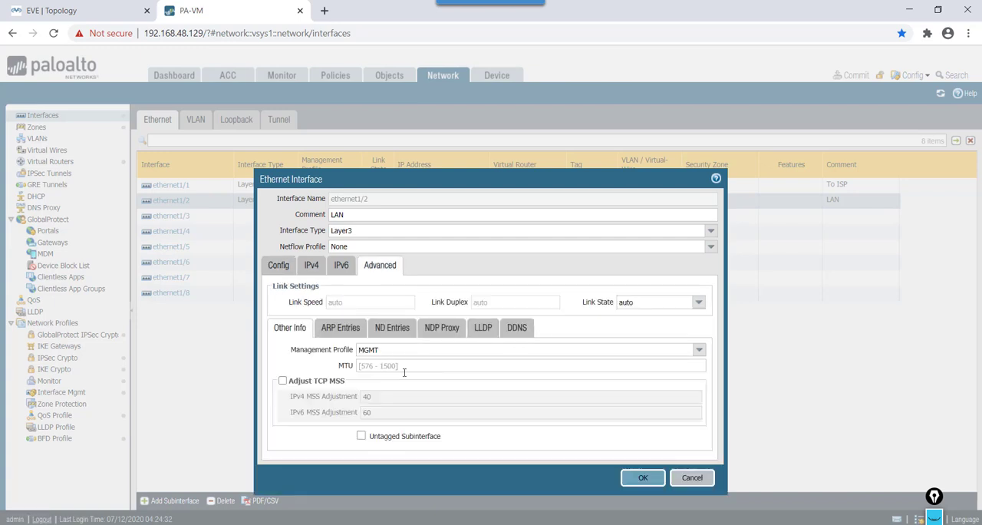
{"action": "left_click", "coordinate": [692, 477]}
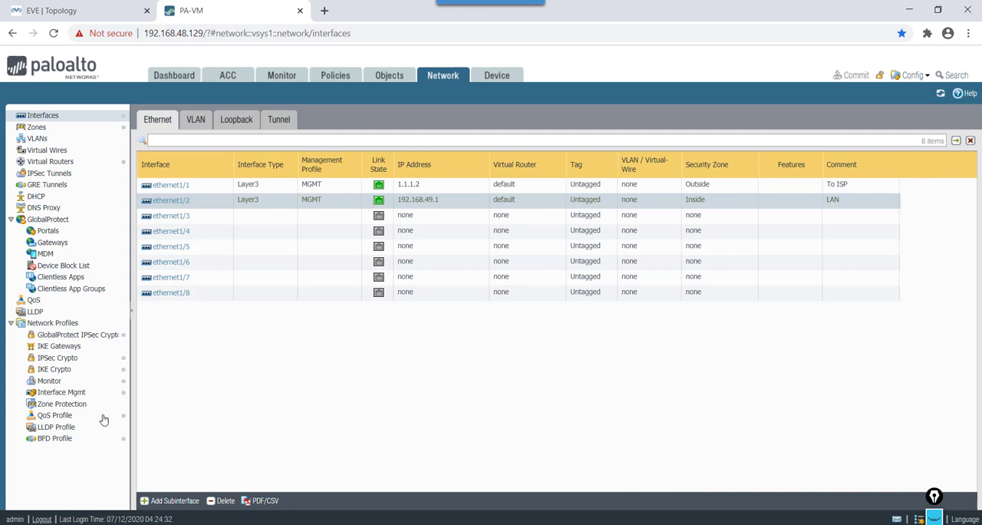
{"action": "left_click", "coordinate": [79, 393]}
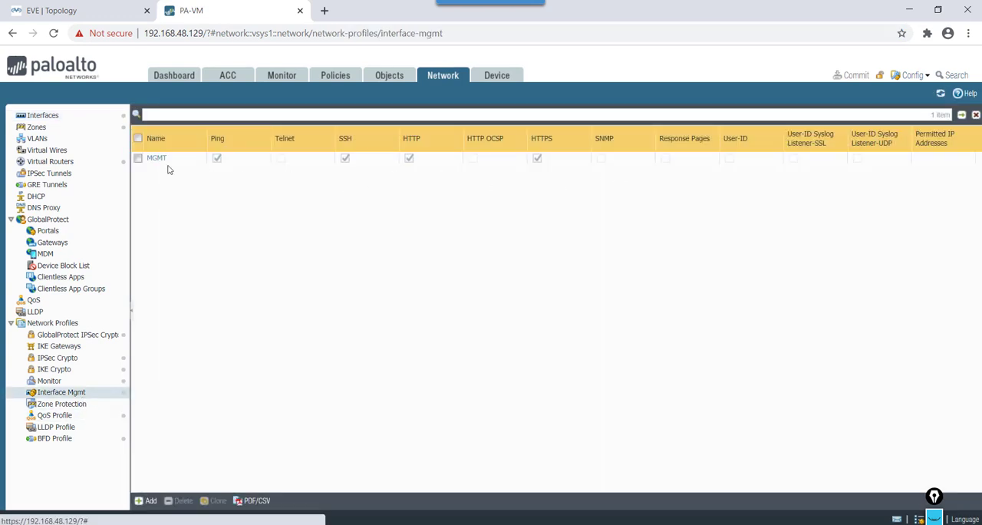
{"action": "left_click", "coordinate": [68, 121]}
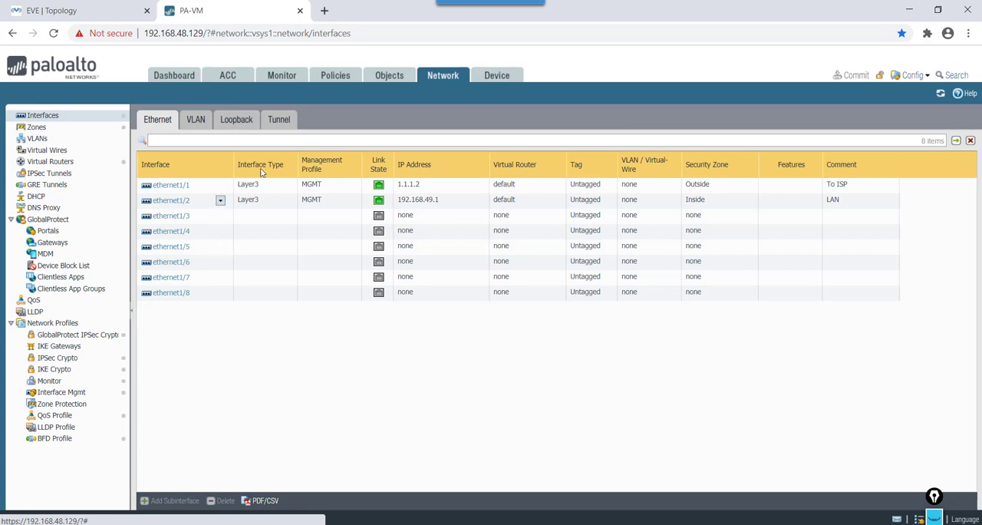
Step: Inspect the IPv4 settings of tunnel.999, discard any change, and open the firewall's device certificates list
{"action": "left_click", "coordinate": [277, 121]}
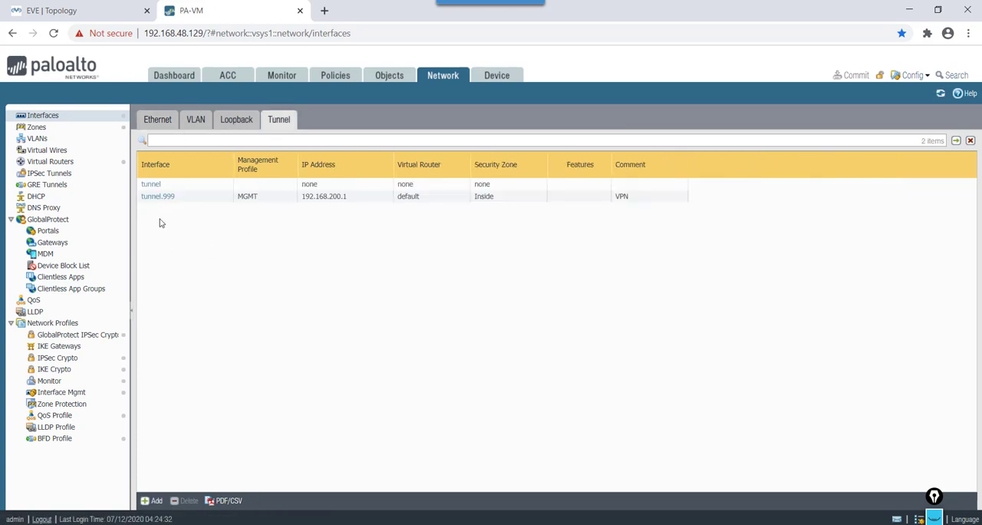
{"action": "left_click", "coordinate": [161, 197]}
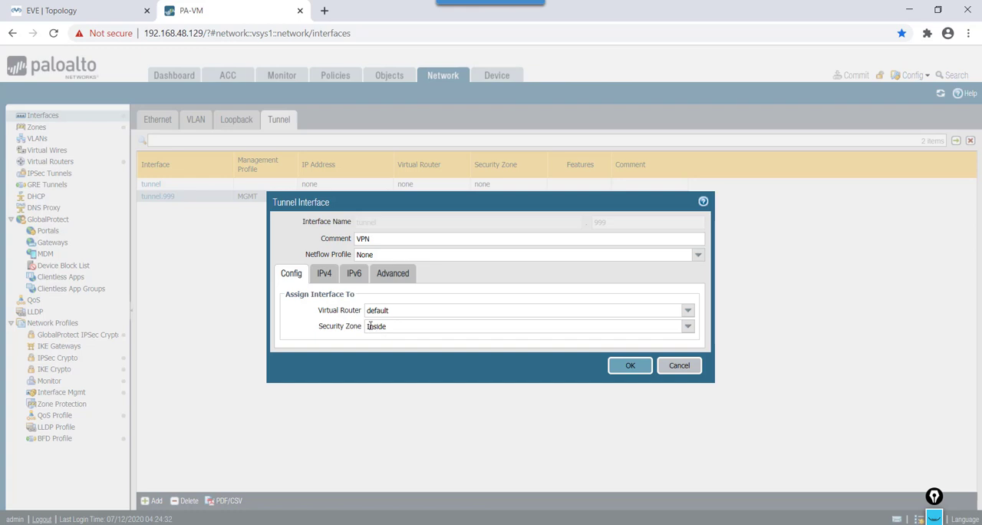
{"action": "left_click", "coordinate": [332, 283]}
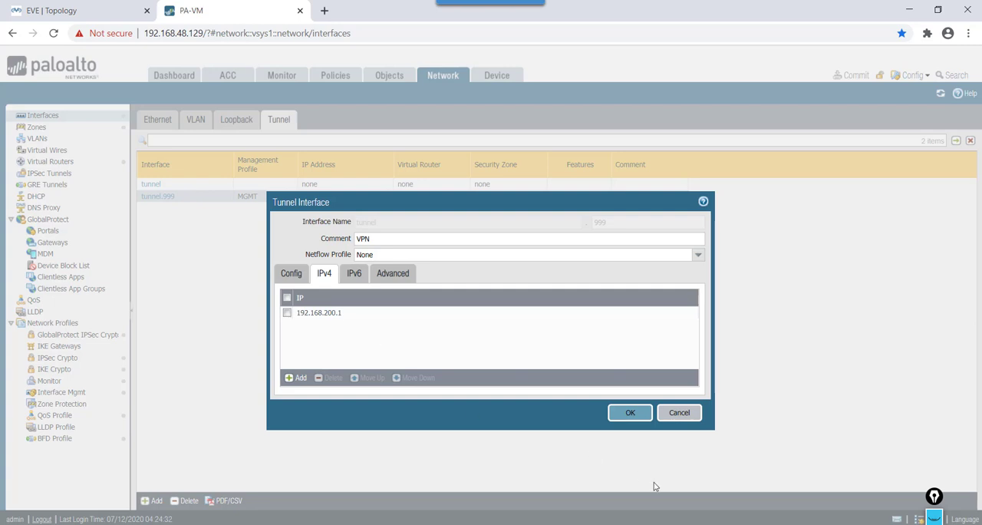
{"action": "left_click", "coordinate": [620, 415]}
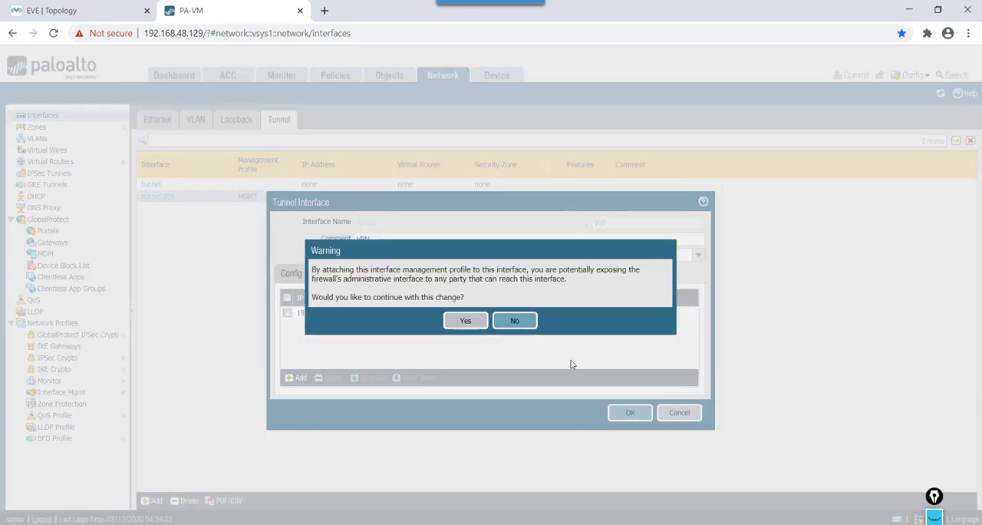
{"action": "left_click", "coordinate": [514, 321]}
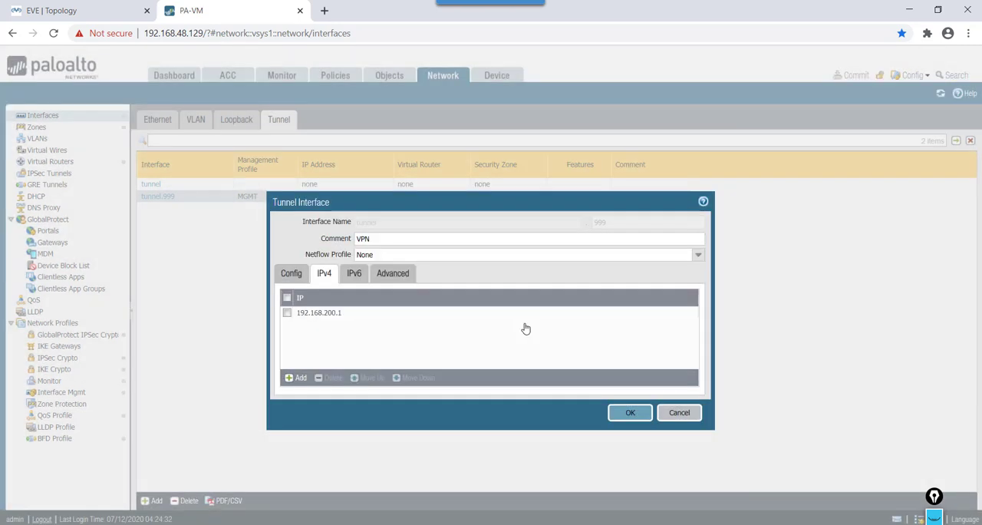
{"action": "left_click", "coordinate": [679, 414]}
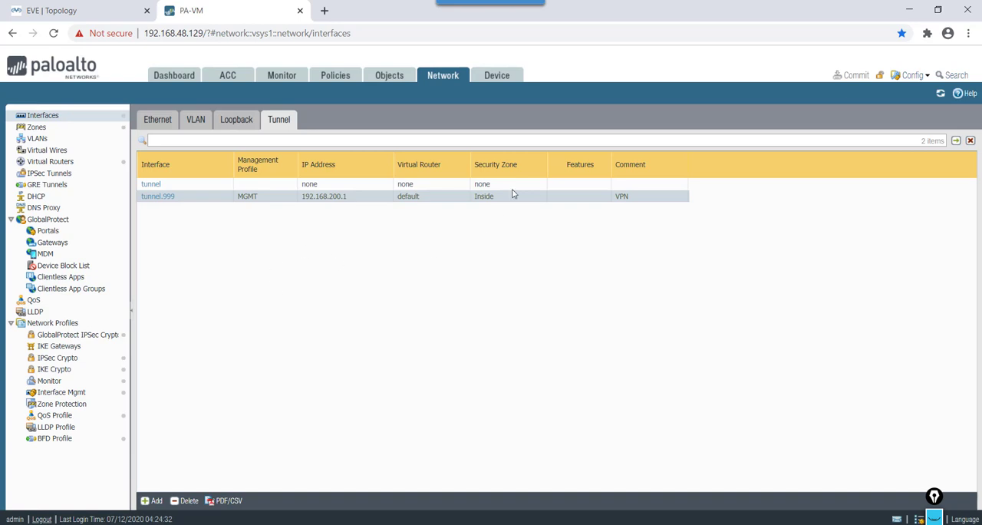
{"action": "left_click", "coordinate": [497, 79]}
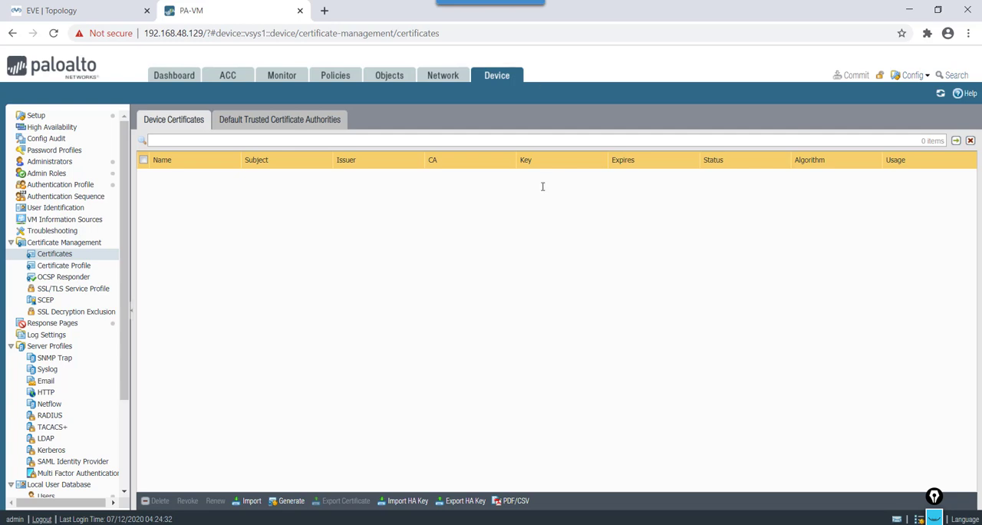
Step: Switch to Microsoft Whiteboard and handwrite the heading "Self Signed Cert" with the blue pen
{"action": "key", "text": "alt+Tab"}
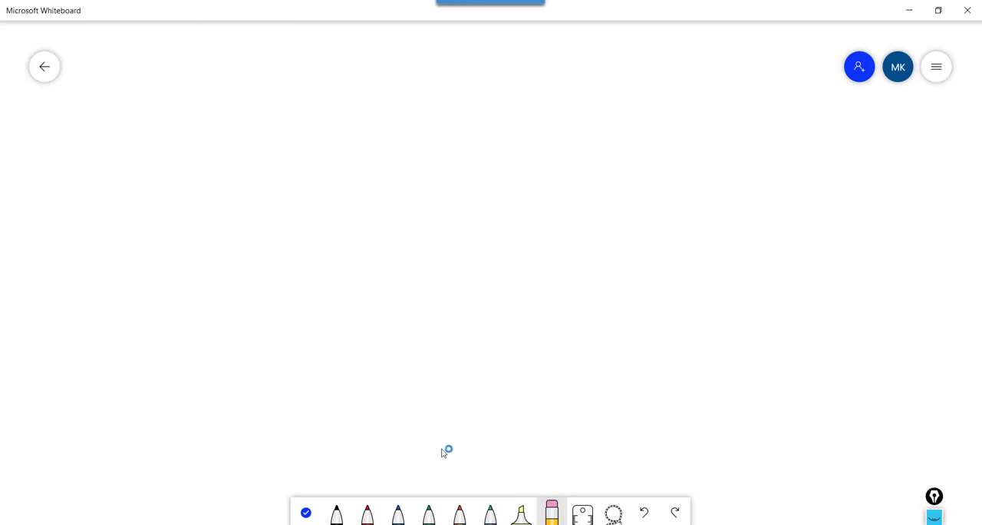
{"action": "left_click", "coordinate": [397, 512]}
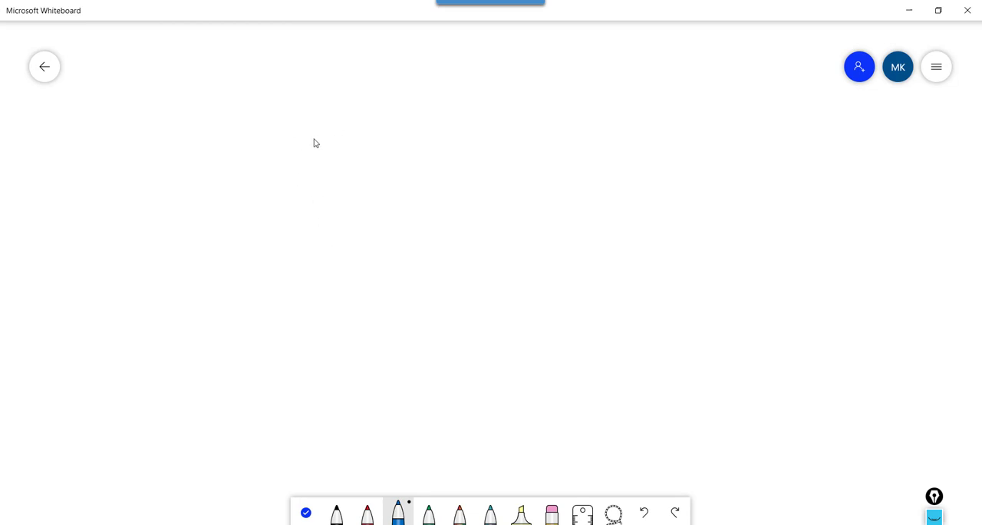
{"action": "mouse_move", "coordinate": [317, 138]}
{"action": "left_mouse_down"}
{"action": "mouse_move", "coordinate": [315, 161]}
{"action": "mouse_move", "coordinate": [337, 154]}
{"action": "mouse_move", "coordinate": [347, 172]}
{"action": "left_mouse_up"}
{"action": "mouse_move", "coordinate": [363, 137]}
{"action": "left_mouse_down"}
{"action": "mouse_move", "coordinate": [354, 164]}
{"action": "mouse_move", "coordinate": [419, 139]}
{"action": "mouse_move", "coordinate": [418, 150]}
{"action": "mouse_move", "coordinate": [509, 127]}
{"action": "left_mouse_up"}
{"action": "mouse_move", "coordinate": [529, 117]}
{"action": "left_mouse_down"}
{"action": "mouse_move", "coordinate": [562, 125]}
{"action": "mouse_move", "coordinate": [572, 112]}
{"action": "left_mouse_up"}
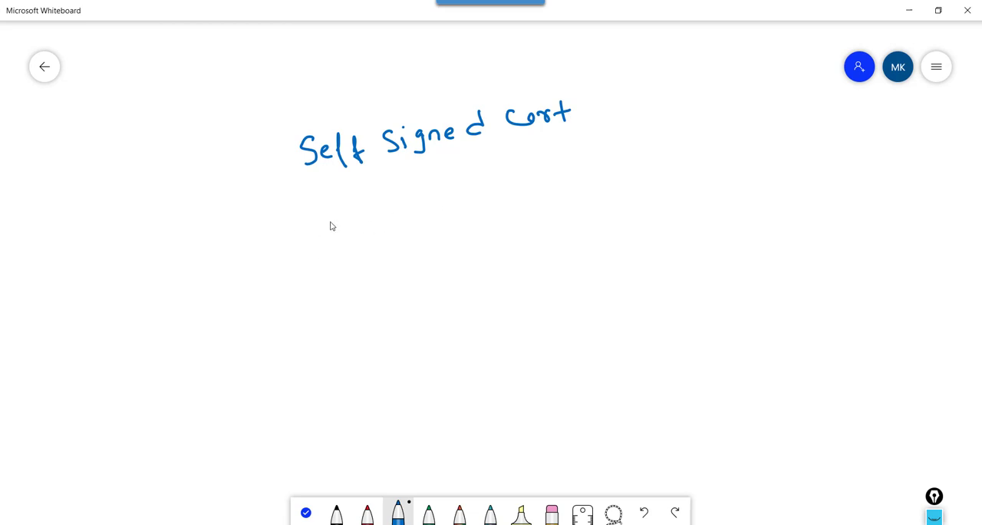
Step: Handwrite a list under the heading with circled numbers: 1 "Root CA", 2 "intermediate CA" and 3 "Server Certificate"
{"action": "mouse_move", "coordinate": [330, 210]}
{"action": "left_mouse_down"}
{"action": "mouse_move", "coordinate": [343, 230]}
{"action": "mouse_move", "coordinate": [354, 218]}
{"action": "mouse_move", "coordinate": [378, 227]}
{"action": "left_mouse_up"}
{"action": "left_click_drag", "start_coordinate": [372, 219], "coordinate": [407, 227]}
{"action": "left_click_drag", "start_coordinate": [420, 224], "coordinate": [433, 212]}
{"action": "mouse_move", "coordinate": [286, 230]}
{"action": "left_mouse_down"}
{"action": "mouse_move", "coordinate": [289, 241]}
{"action": "mouse_move", "coordinate": [295, 222]}
{"action": "mouse_move", "coordinate": [306, 231]}
{"action": "left_mouse_up"}
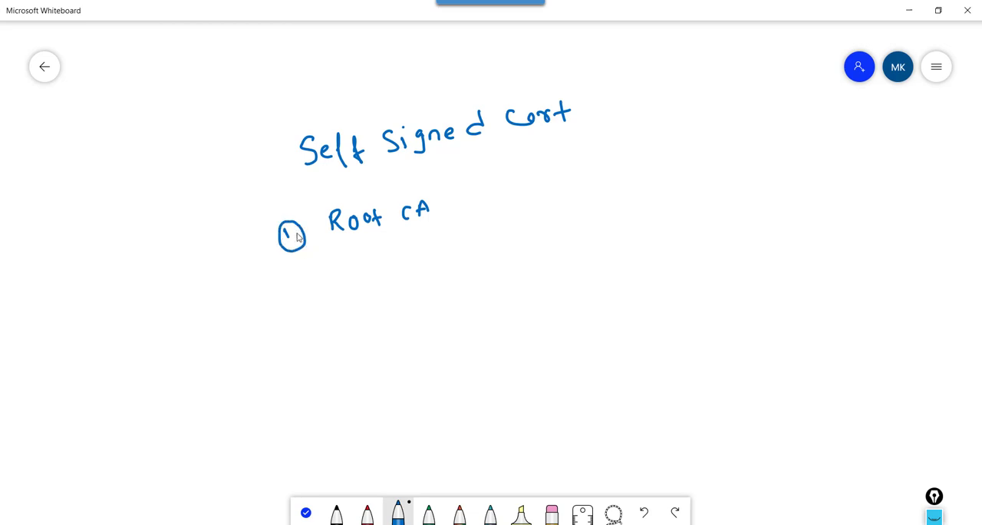
{"action": "mouse_move", "coordinate": [300, 265]}
{"action": "left_mouse_down"}
{"action": "mouse_move", "coordinate": [404, 268]}
{"action": "mouse_move", "coordinate": [450, 254]}
{"action": "mouse_move", "coordinate": [471, 230]}
{"action": "mouse_move", "coordinate": [474, 251]}
{"action": "mouse_move", "coordinate": [517, 238]}
{"action": "mouse_move", "coordinate": [530, 248]}
{"action": "left_mouse_up"}
{"action": "left_click", "coordinate": [486, 224]}
{"action": "mouse_move", "coordinate": [562, 220]}
{"action": "left_mouse_down"}
{"action": "mouse_move", "coordinate": [554, 235]}
{"action": "mouse_move", "coordinate": [577, 228]}
{"action": "left_mouse_up"}
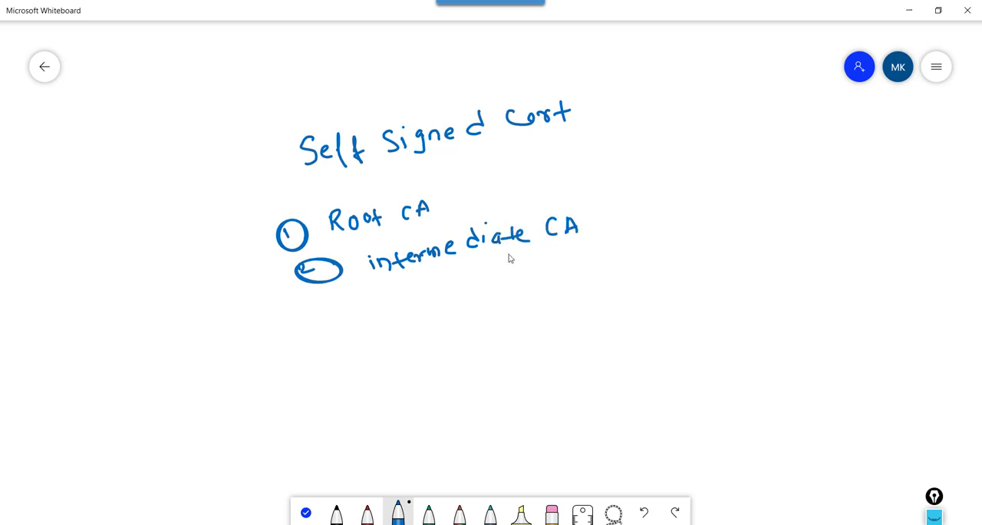
{"action": "mouse_move", "coordinate": [331, 317]}
{"action": "left_mouse_down"}
{"action": "mouse_move", "coordinate": [351, 342]}
{"action": "mouse_move", "coordinate": [341, 310]}
{"action": "left_mouse_up"}
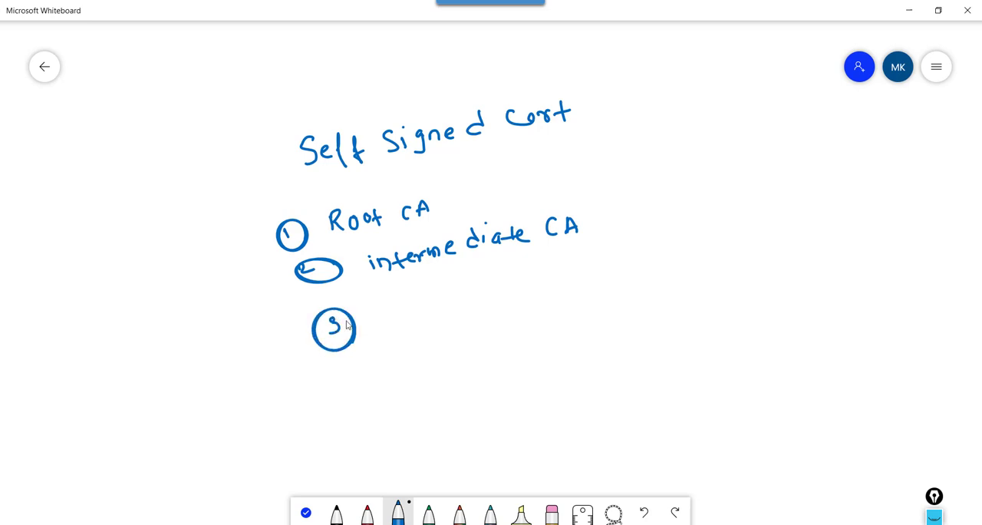
{"action": "mouse_move", "coordinate": [403, 310]}
{"action": "left_mouse_down"}
{"action": "mouse_move", "coordinate": [393, 330]}
{"action": "mouse_move", "coordinate": [524, 314]}
{"action": "mouse_move", "coordinate": [579, 287]}
{"action": "mouse_move", "coordinate": [577, 305]}
{"action": "mouse_move", "coordinate": [591, 287]}
{"action": "mouse_move", "coordinate": [657, 287]}
{"action": "left_mouse_up"}
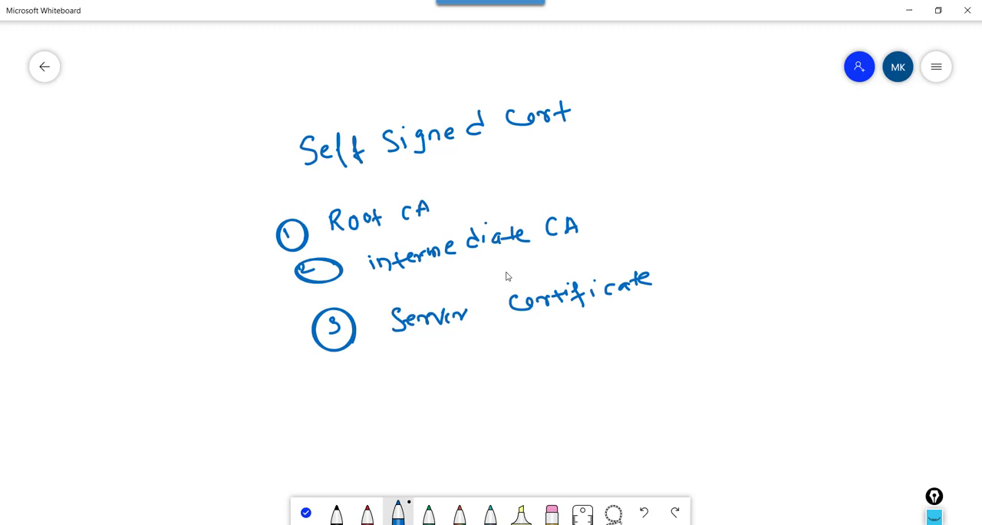
Step: Draw an arrow from "Server Certificate" to "Root CA", put a cross beside "intermediate CA", and write "Root CA → Sign certificate" below the list
{"action": "left_click_drag", "start_coordinate": [622, 205], "coordinate": [631, 213]}
{"action": "mouse_move", "coordinate": [658, 280]}
{"action": "left_mouse_down"}
{"action": "mouse_move", "coordinate": [689, 264]}
{"action": "mouse_move", "coordinate": [661, 186]}
{"action": "mouse_move", "coordinate": [554, 187]}
{"action": "mouse_move", "coordinate": [480, 205]}
{"action": "mouse_move", "coordinate": [496, 209]}
{"action": "left_mouse_up"}
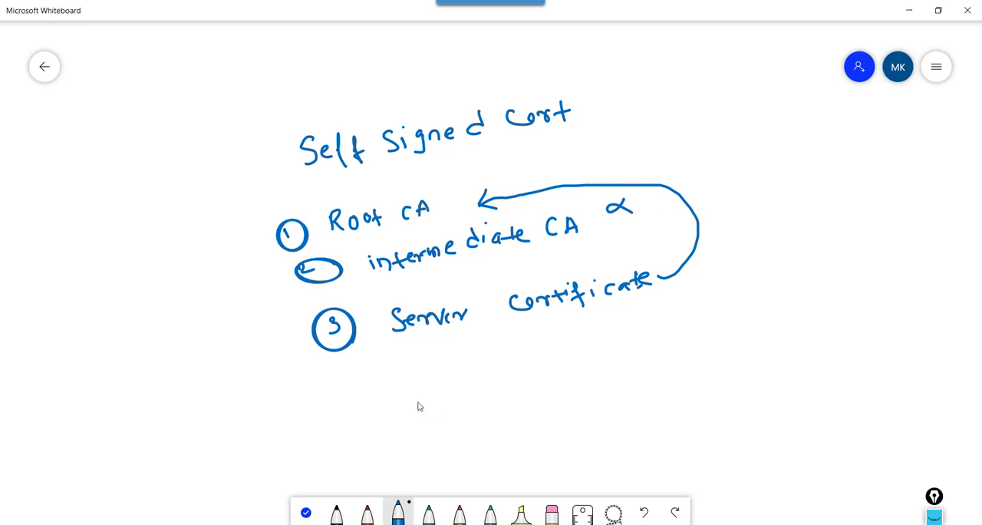
{"action": "mouse_move", "coordinate": [544, 367]}
{"action": "left_mouse_down"}
{"action": "mouse_move", "coordinate": [546, 388]}
{"action": "mouse_move", "coordinate": [555, 377]}
{"action": "mouse_move", "coordinate": [561, 386]}
{"action": "left_mouse_up"}
{"action": "mouse_move", "coordinate": [568, 367]}
{"action": "left_mouse_down"}
{"action": "mouse_move", "coordinate": [596, 360]}
{"action": "mouse_move", "coordinate": [608, 373]}
{"action": "mouse_move", "coordinate": [623, 355]}
{"action": "left_mouse_up"}
{"action": "mouse_move", "coordinate": [632, 347]}
{"action": "left_mouse_down"}
{"action": "mouse_move", "coordinate": [635, 365]}
{"action": "mouse_move", "coordinate": [653, 346]}
{"action": "left_mouse_up"}
{"action": "mouse_move", "coordinate": [608, 374]}
{"action": "left_mouse_down"}
{"action": "mouse_move", "coordinate": [674, 367]}
{"action": "mouse_move", "coordinate": [675, 379]}
{"action": "left_mouse_up"}
{"action": "mouse_move", "coordinate": [689, 365]}
{"action": "left_mouse_down"}
{"action": "mouse_move", "coordinate": [690, 379]}
{"action": "mouse_move", "coordinate": [693, 356]}
{"action": "left_mouse_up"}
{"action": "mouse_move", "coordinate": [706, 357]}
{"action": "left_mouse_down"}
{"action": "mouse_move", "coordinate": [700, 365]}
{"action": "mouse_move", "coordinate": [713, 376]}
{"action": "left_mouse_up"}
{"action": "mouse_move", "coordinate": [717, 376]}
{"action": "left_mouse_down"}
{"action": "mouse_move", "coordinate": [722, 357]}
{"action": "mouse_move", "coordinate": [728, 374]}
{"action": "left_mouse_up"}
{"action": "mouse_move", "coordinate": [760, 346]}
{"action": "left_mouse_down"}
{"action": "mouse_move", "coordinate": [755, 355]}
{"action": "mouse_move", "coordinate": [798, 345]}
{"action": "left_mouse_up"}
{"action": "mouse_move", "coordinate": [798, 347]}
{"action": "left_mouse_down"}
{"action": "mouse_move", "coordinate": [798, 369]}
{"action": "mouse_move", "coordinate": [801, 350]}
{"action": "left_mouse_up"}
{"action": "mouse_move", "coordinate": [812, 346]}
{"action": "left_mouse_down"}
{"action": "mouse_move", "coordinate": [813, 356]}
{"action": "mouse_move", "coordinate": [816, 339]}
{"action": "left_mouse_up"}
{"action": "left_click_drag", "start_coordinate": [820, 344], "coordinate": [821, 350]}
{"action": "mouse_move", "coordinate": [840, 336]}
{"action": "left_mouse_down"}
{"action": "mouse_move", "coordinate": [855, 346]}
{"action": "mouse_move", "coordinate": [862, 322]}
{"action": "left_mouse_up"}
{"action": "left_click_drag", "start_coordinate": [862, 329], "coordinate": [863, 340]}
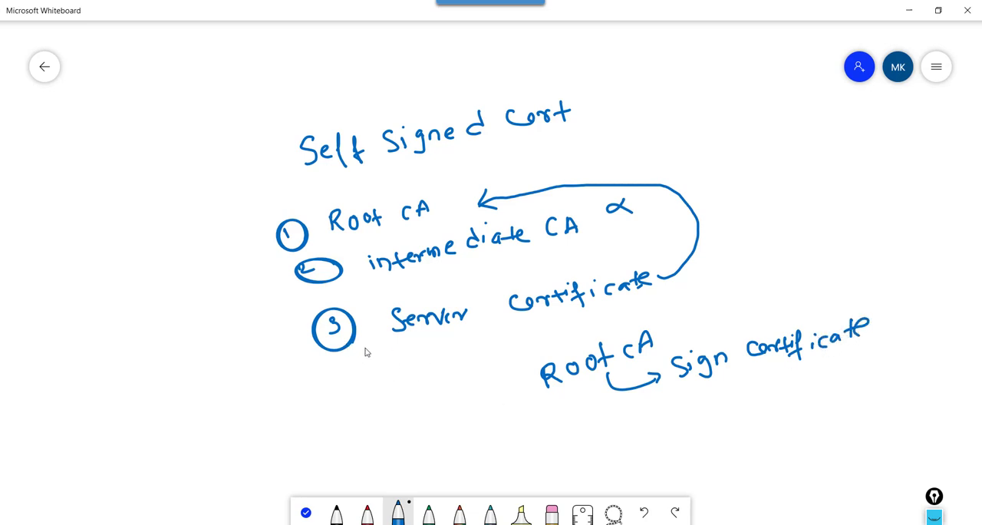
Step: Write "Generate firewall" below item 3 with arrows linking it to item 3 and the lower "Root CA", and tick items 1 and 3
{"action": "mouse_move", "coordinate": [347, 354]}
{"action": "left_mouse_down"}
{"action": "mouse_move", "coordinate": [417, 369]}
{"action": "mouse_move", "coordinate": [409, 383]}
{"action": "left_mouse_up"}
{"action": "mouse_move", "coordinate": [449, 355]}
{"action": "left_mouse_down"}
{"action": "mouse_move", "coordinate": [453, 377]}
{"action": "mouse_move", "coordinate": [575, 343]}
{"action": "mouse_move", "coordinate": [567, 332]}
{"action": "mouse_move", "coordinate": [643, 326]}
{"action": "mouse_move", "coordinate": [656, 307]}
{"action": "mouse_move", "coordinate": [658, 321]}
{"action": "left_mouse_up"}
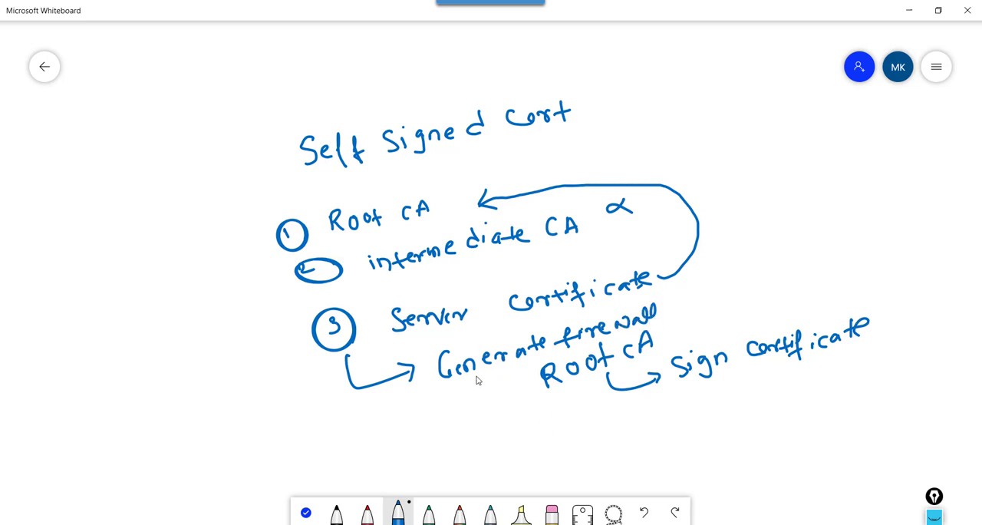
{"action": "mouse_move", "coordinate": [476, 374]}
{"action": "left_mouse_down"}
{"action": "mouse_move", "coordinate": [493, 408]}
{"action": "mouse_move", "coordinate": [543, 407]}
{"action": "left_mouse_up"}
{"action": "left_click", "coordinate": [533, 387]}
{"action": "left_click_drag", "start_coordinate": [212, 248], "coordinate": [290, 233]}
{"action": "mouse_move", "coordinate": [256, 318]}
{"action": "left_mouse_down"}
{"action": "mouse_move", "coordinate": [260, 330]}
{"action": "mouse_move", "coordinate": [323, 324]}
{"action": "left_mouse_up"}
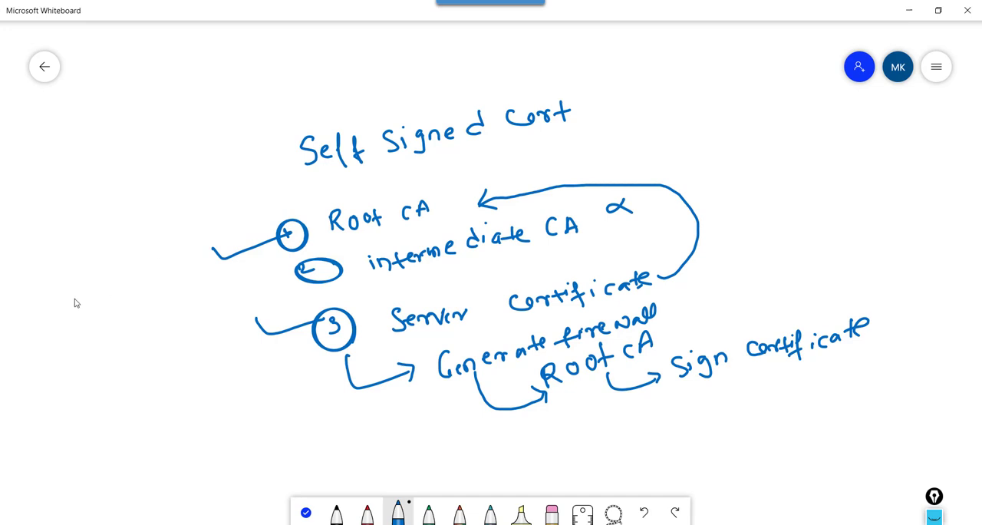
Step: Handwrite the note "Site1 FW Act CA (Root CA)" beside the numbered list
{"action": "mouse_move", "coordinate": [83, 290]}
{"action": "left_mouse_down"}
{"action": "mouse_move", "coordinate": [66, 306]}
{"action": "mouse_move", "coordinate": [94, 304]}
{"action": "mouse_move", "coordinate": [103, 283]}
{"action": "mouse_move", "coordinate": [103, 295]}
{"action": "left_mouse_up"}
{"action": "left_click_drag", "start_coordinate": [98, 283], "coordinate": [126, 287]}
{"action": "mouse_move", "coordinate": [135, 266]}
{"action": "left_mouse_down"}
{"action": "mouse_move", "coordinate": [132, 278]}
{"action": "mouse_move", "coordinate": [164, 253]}
{"action": "left_mouse_up"}
{"action": "left_click_drag", "start_coordinate": [155, 262], "coordinate": [182, 256]}
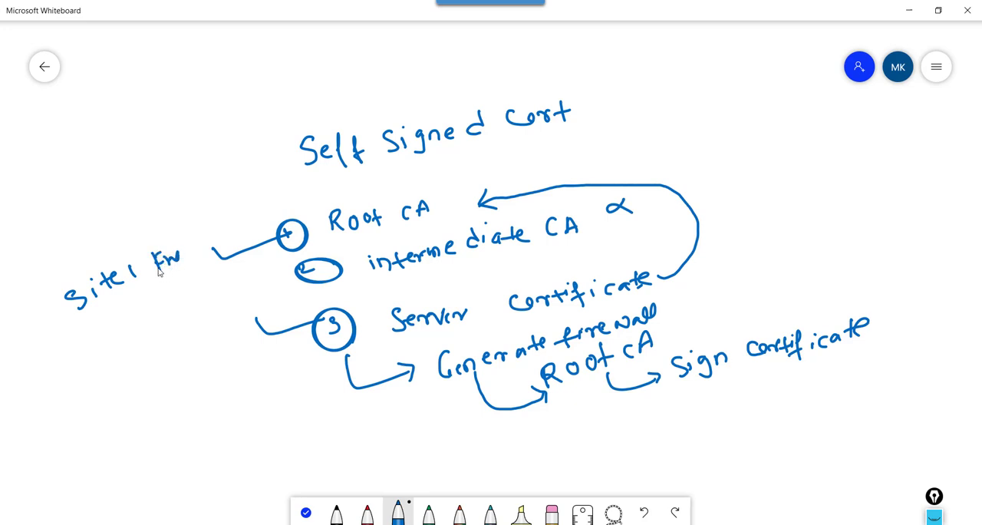
{"action": "left_click_drag", "start_coordinate": [100, 345], "coordinate": [112, 332]}
{"action": "mouse_move", "coordinate": [124, 322]}
{"action": "left_mouse_down"}
{"action": "mouse_move", "coordinate": [119, 335]}
{"action": "mouse_move", "coordinate": [133, 325]}
{"action": "left_mouse_up"}
{"action": "left_click_drag", "start_coordinate": [129, 316], "coordinate": [142, 309]}
{"action": "left_click_drag", "start_coordinate": [135, 344], "coordinate": [134, 358]}
{"action": "mouse_move", "coordinate": [141, 356]}
{"action": "left_mouse_down"}
{"action": "mouse_move", "coordinate": [148, 335]}
{"action": "mouse_move", "coordinate": [154, 344]}
{"action": "left_mouse_up"}
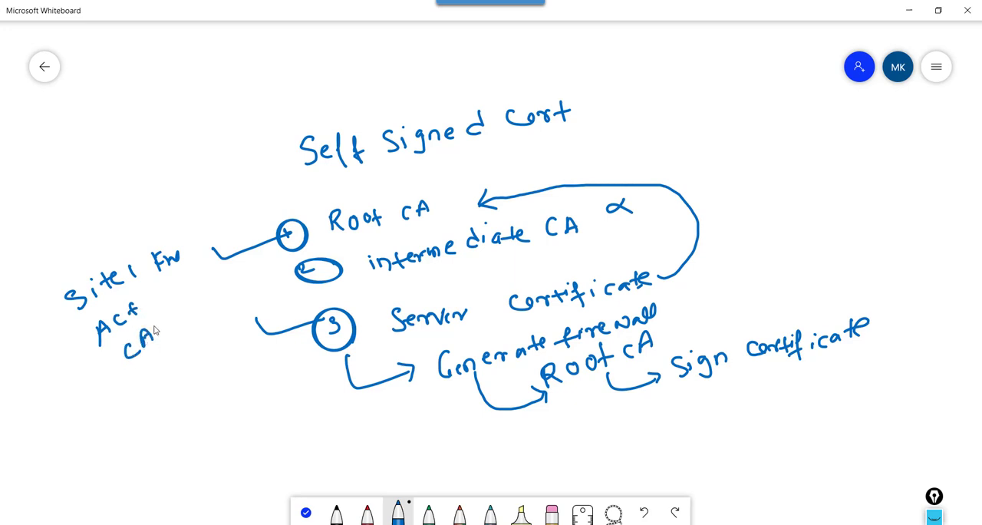
{"action": "mouse_move", "coordinate": [173, 311]}
{"action": "left_mouse_down"}
{"action": "mouse_move", "coordinate": [177, 339]}
{"action": "mouse_move", "coordinate": [215, 318]}
{"action": "left_mouse_up"}
{"action": "left_click_drag", "start_coordinate": [210, 308], "coordinate": [232, 307]}
{"action": "mouse_move", "coordinate": [241, 309]}
{"action": "left_mouse_down"}
{"action": "mouse_move", "coordinate": [247, 290]}
{"action": "mouse_move", "coordinate": [258, 310]}
{"action": "left_mouse_up"}
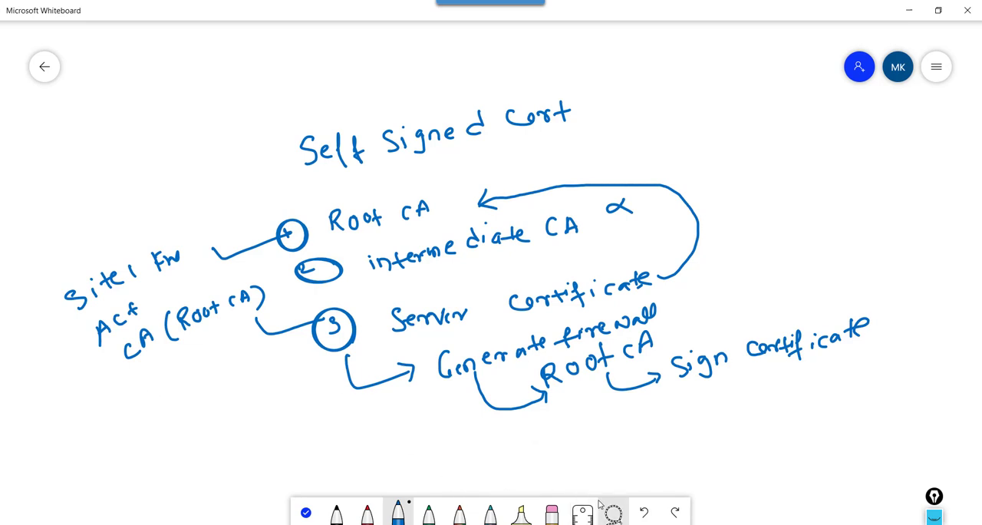
Step: Clear the whole whiteboard canvas
{"action": "left_click", "coordinate": [552, 515]}
{"action": "left_click", "coordinate": [552, 517]}
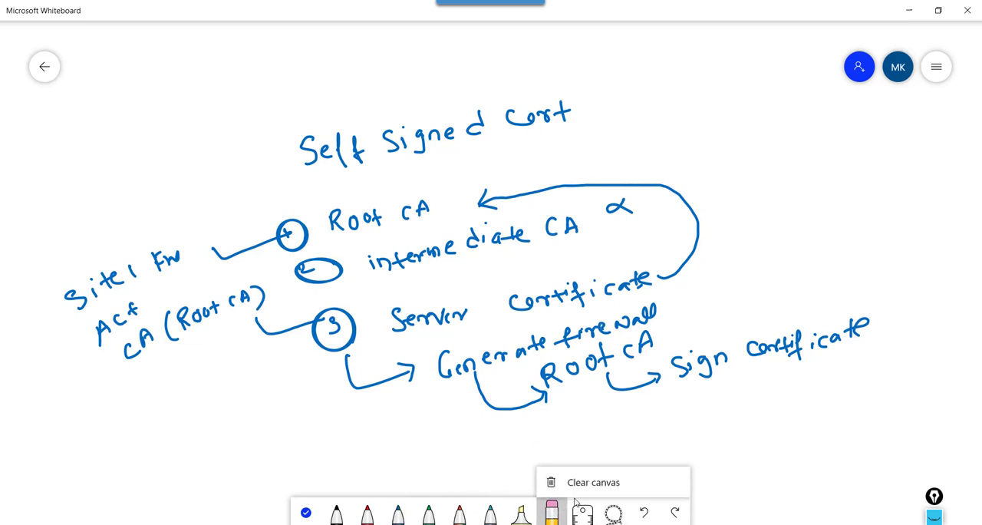
{"action": "left_click", "coordinate": [578, 490]}
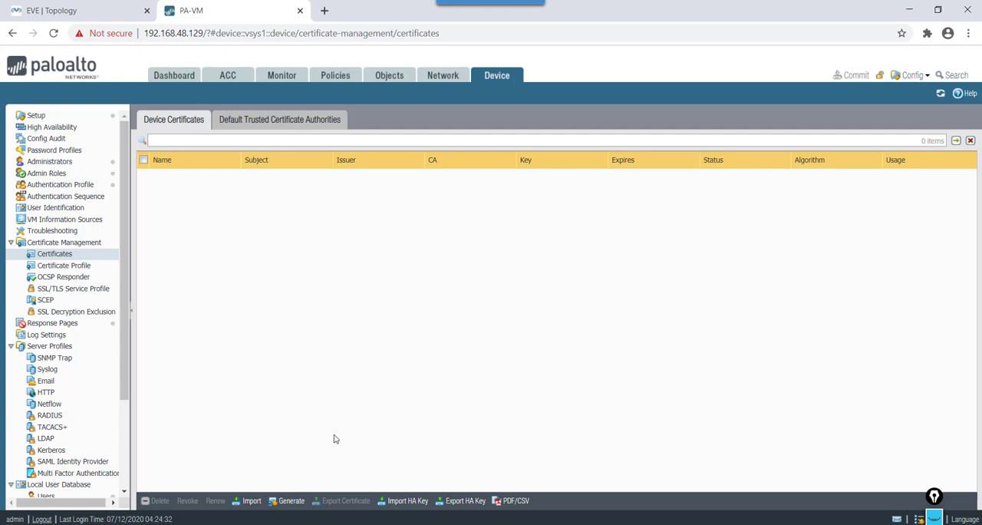
Step: Back in the PA-VM firewall, start generating a local certificate named Root-CA with the common name 1.1.1.2
{"action": "left_click", "coordinate": [291, 500]}
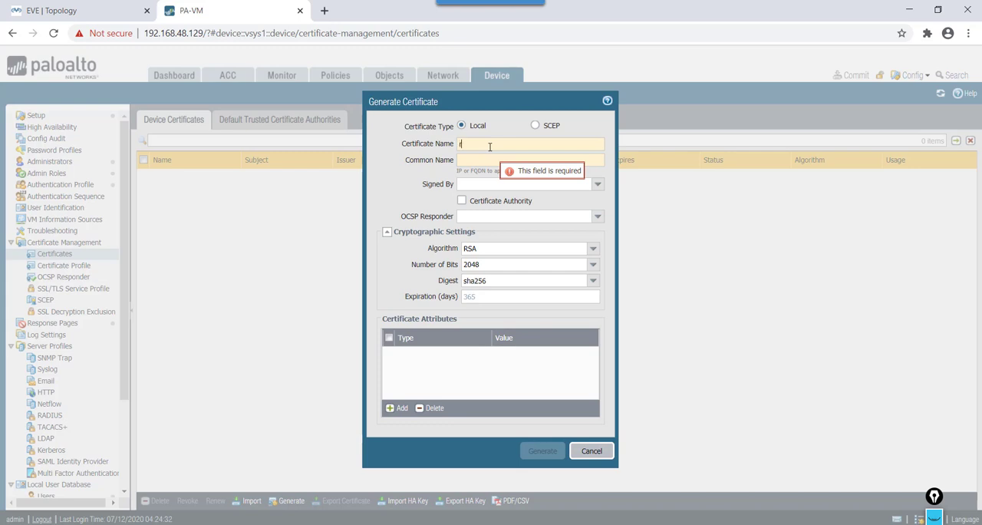
{"action": "type", "text": "roo"}
{"action": "key", "text": "BackSpace"}
{"action": "key", "text": "BackSpace"}
{"action": "key", "text": "BackSpace"}
{"action": "type", "text": "R"}
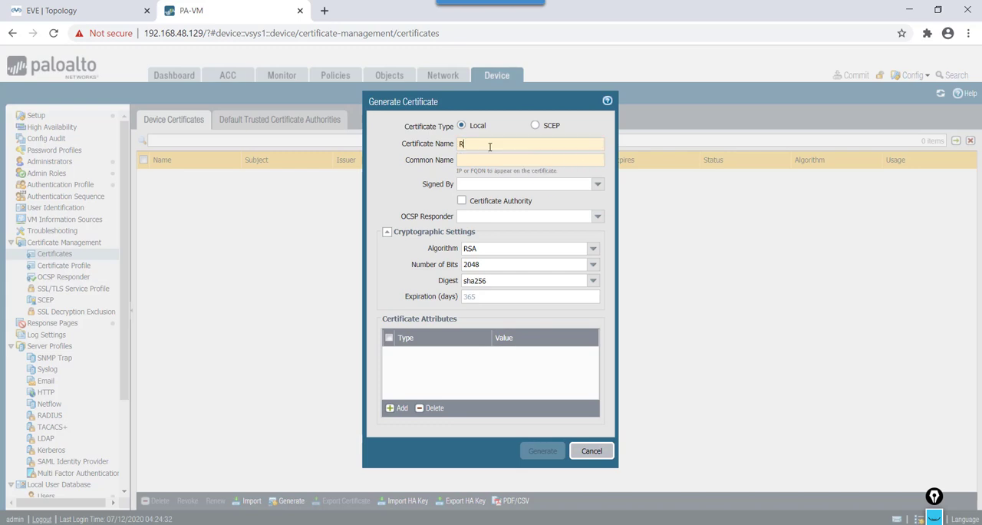
{"action": "type", "text": "oot-CA"}
{"action": "left_click", "coordinate": [495, 159]}
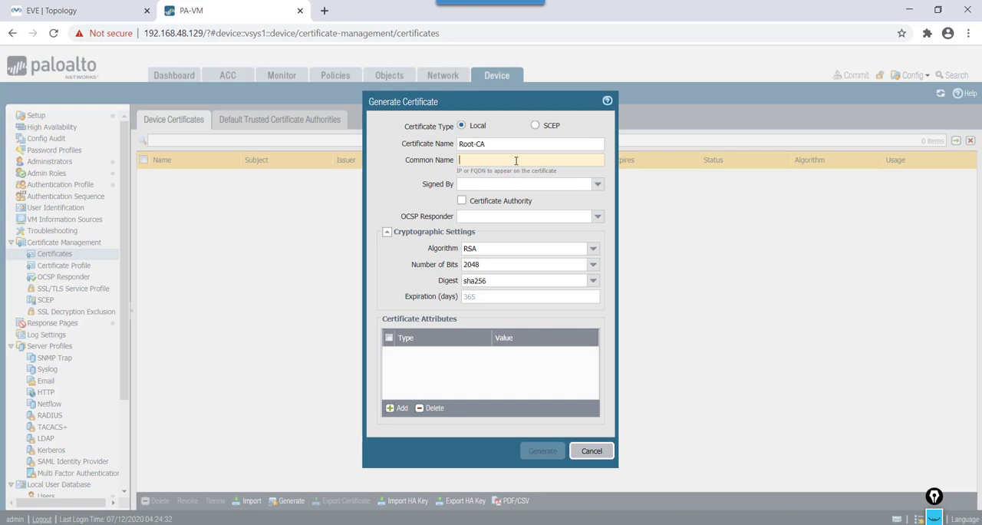
{"action": "type", "text": "1.1.1.2"}
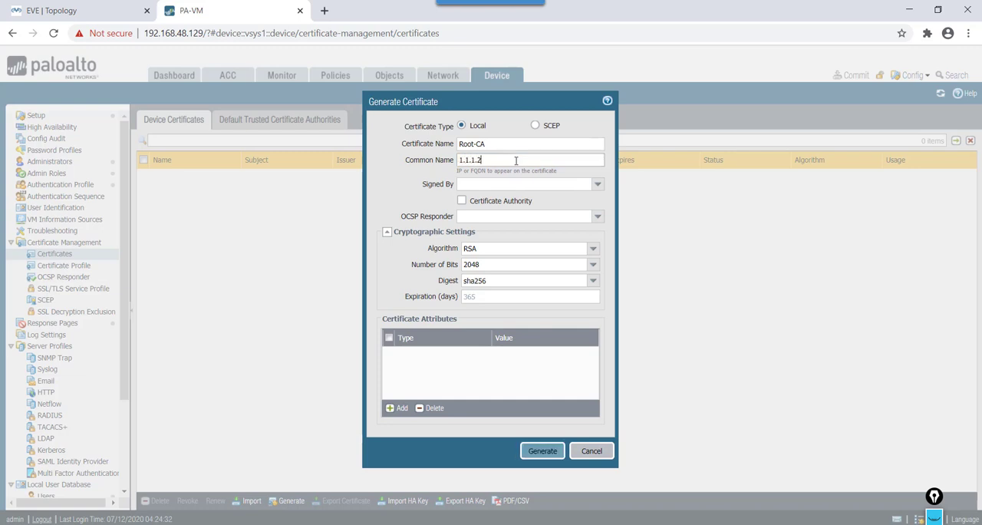
Step: Mark the Root-CA certificate as a certificate authority, set its expiration to 240 days and generate it
{"action": "left_click", "coordinate": [74, 12]}
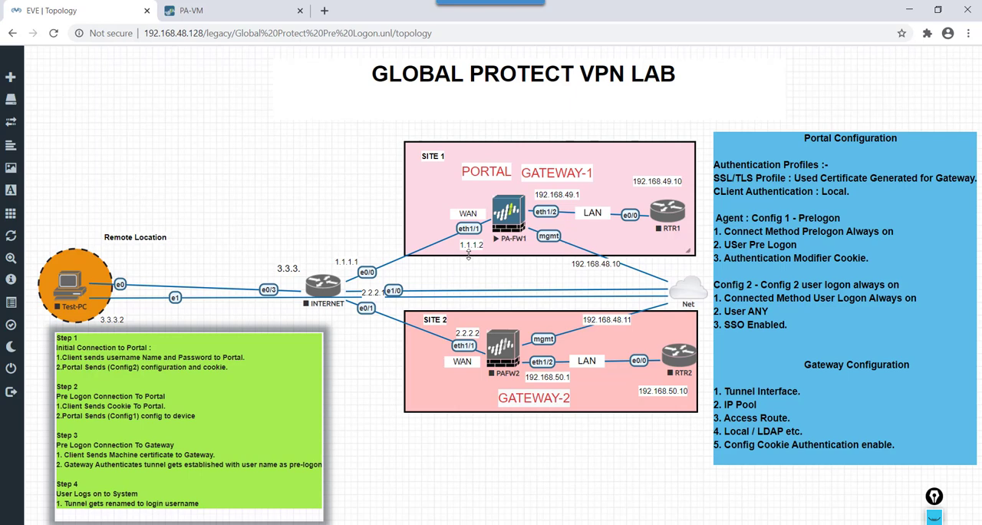
{"action": "left_click", "coordinate": [240, 9]}
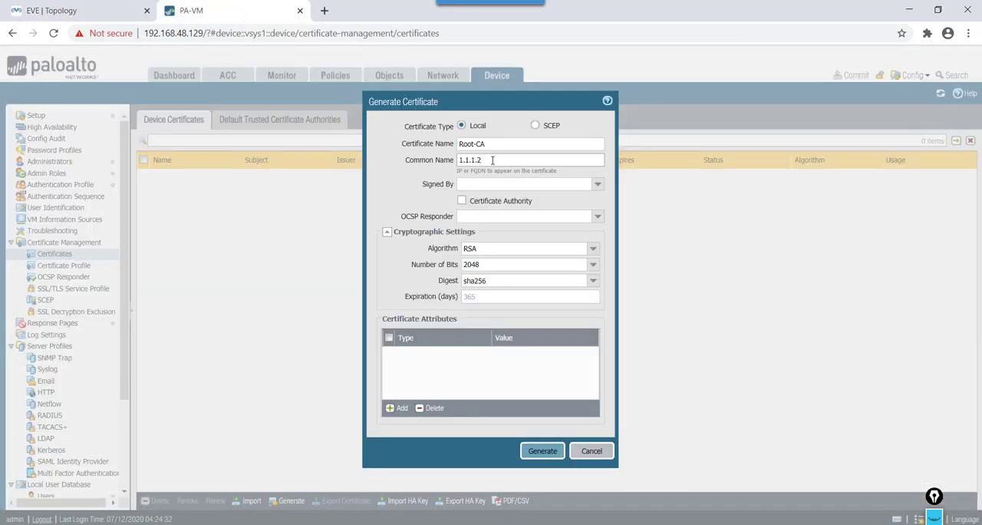
{"action": "left_click", "coordinate": [462, 201]}
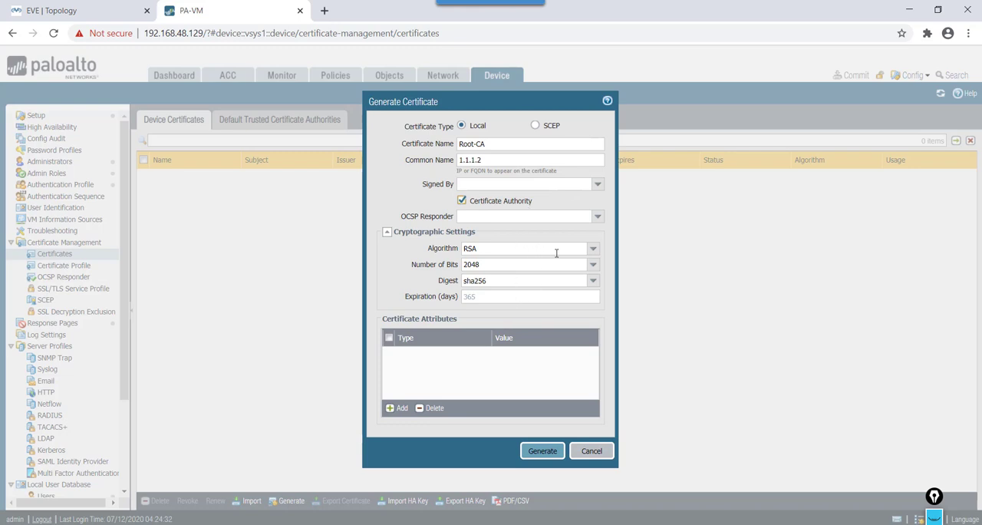
{"action": "left_click", "coordinate": [593, 249]}
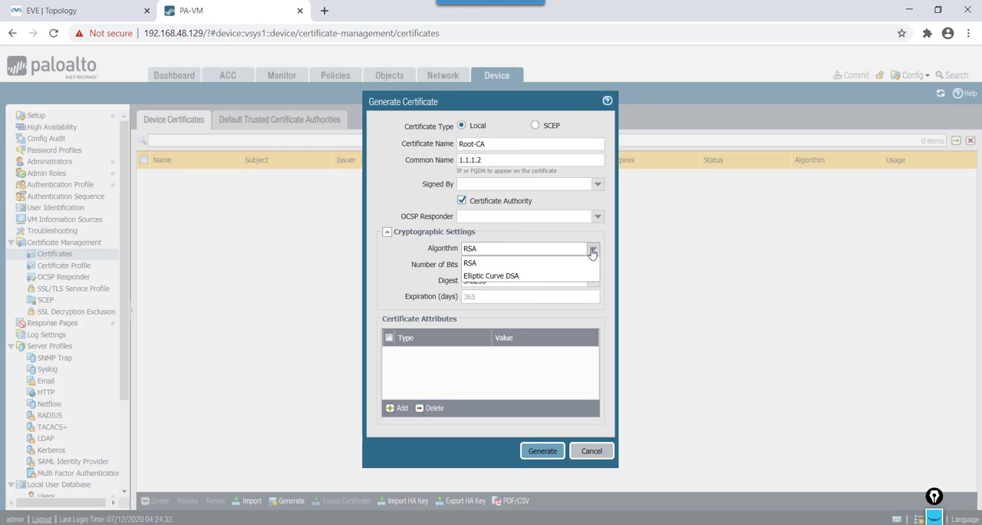
{"action": "left_click", "coordinate": [593, 252]}
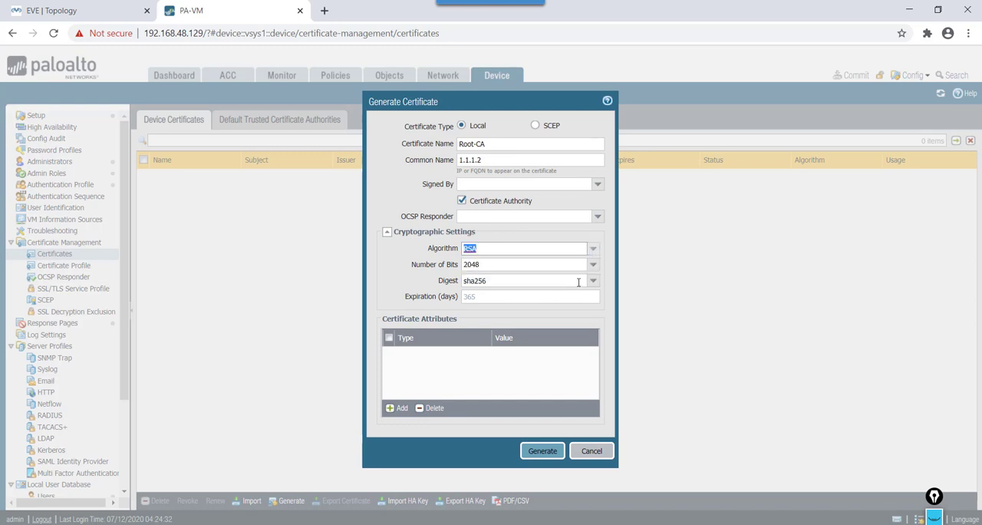
{"action": "left_click", "coordinate": [496, 302]}
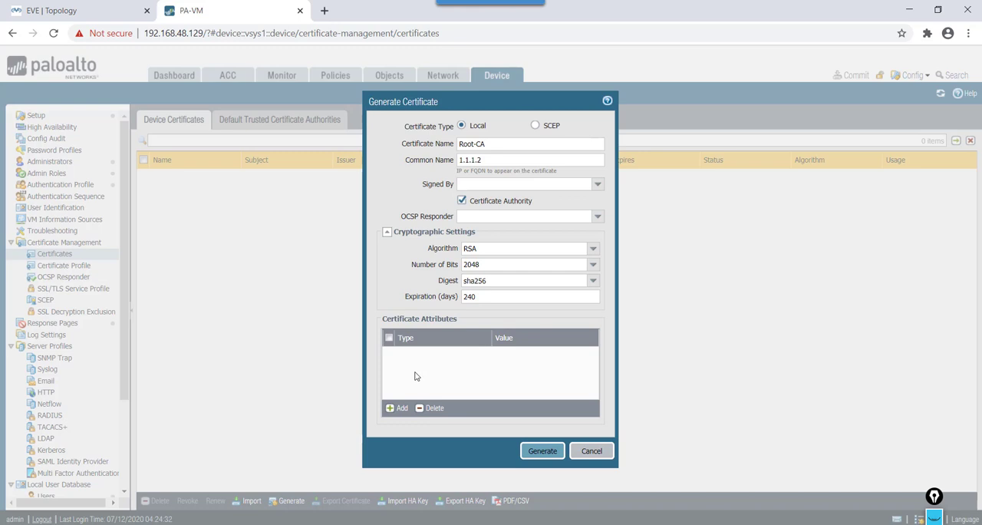
{"action": "left_click", "coordinate": [534, 452]}
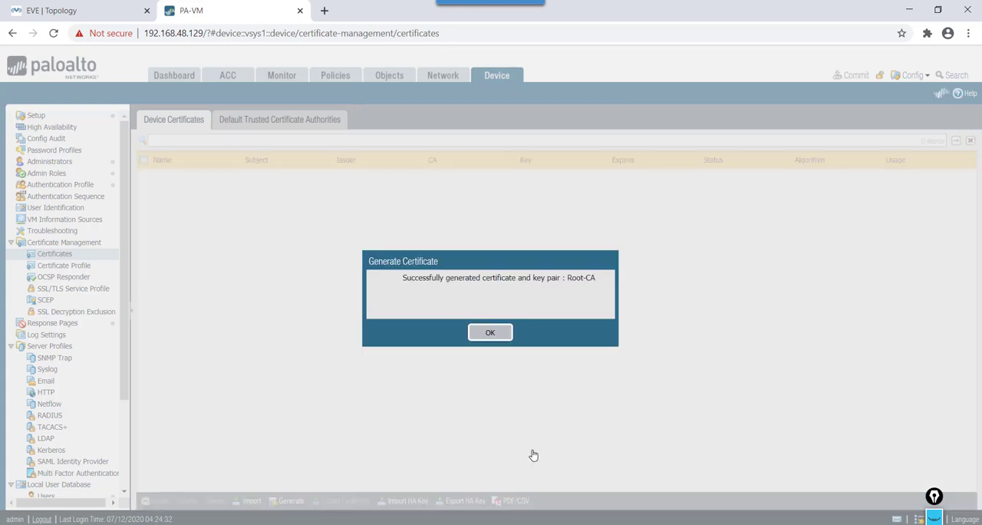
{"action": "left_click", "coordinate": [490, 333]}
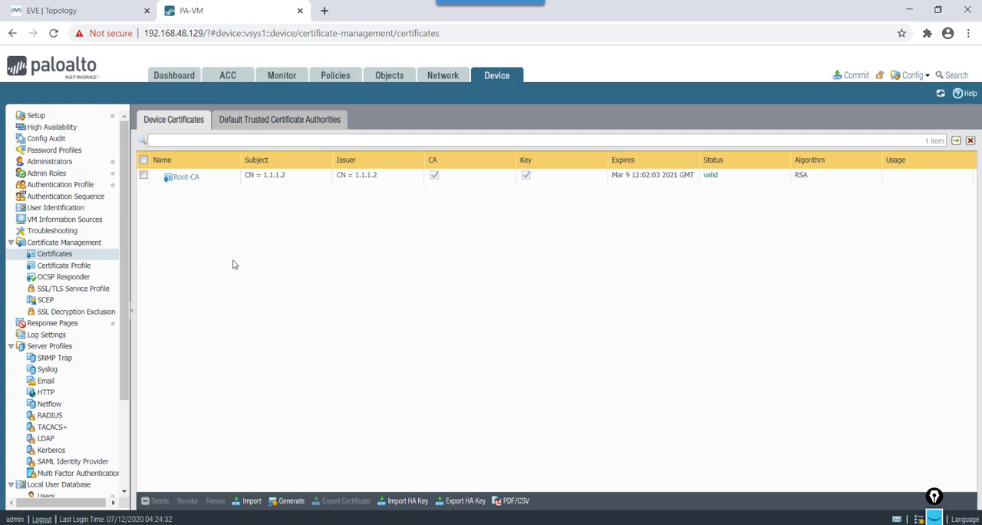
Step: Start generating another local certificate named SITE1FW with the common name 1.1.1.2
{"action": "left_click", "coordinate": [291, 501]}
{"action": "left_click", "coordinate": [491, 146]}
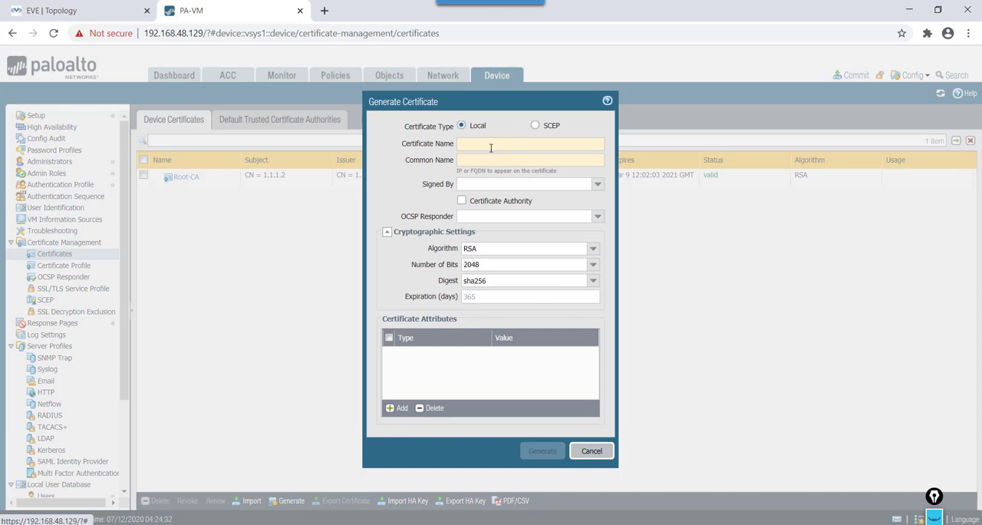
{"action": "type", "text": "S"}
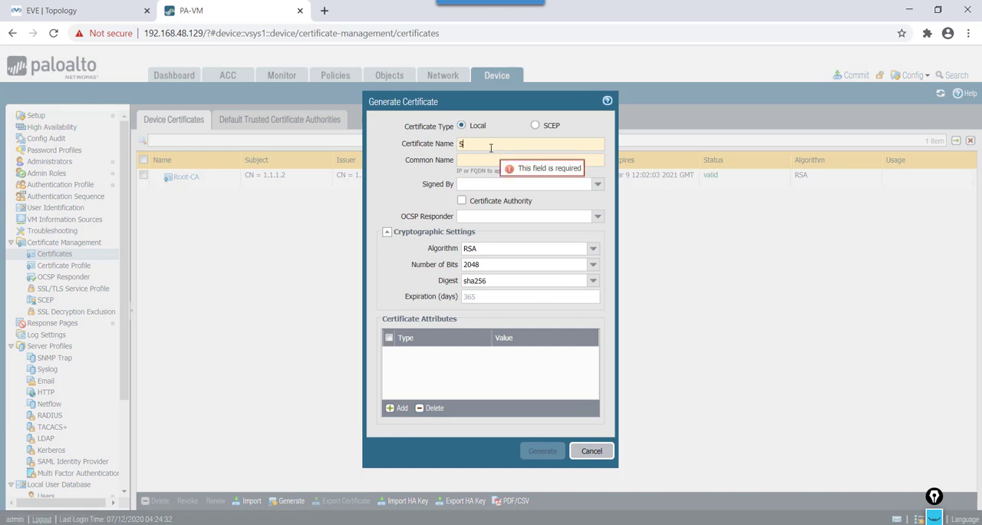
{"action": "type", "text": "ITE"}
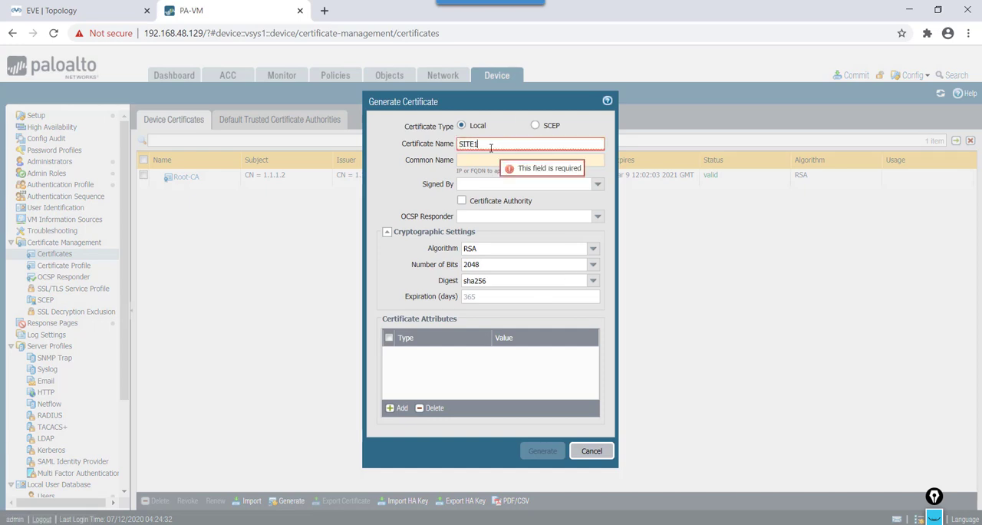
{"action": "type", "text": "1"}
{"action": "key", "text": "BackSpace"}
{"action": "type", "text": "1FW"}
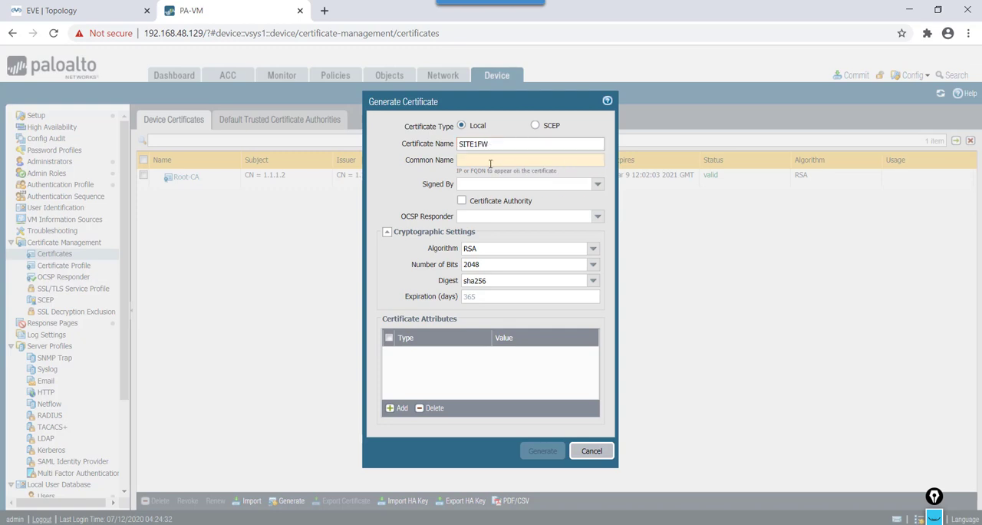
{"action": "left_click", "coordinate": [488, 159]}
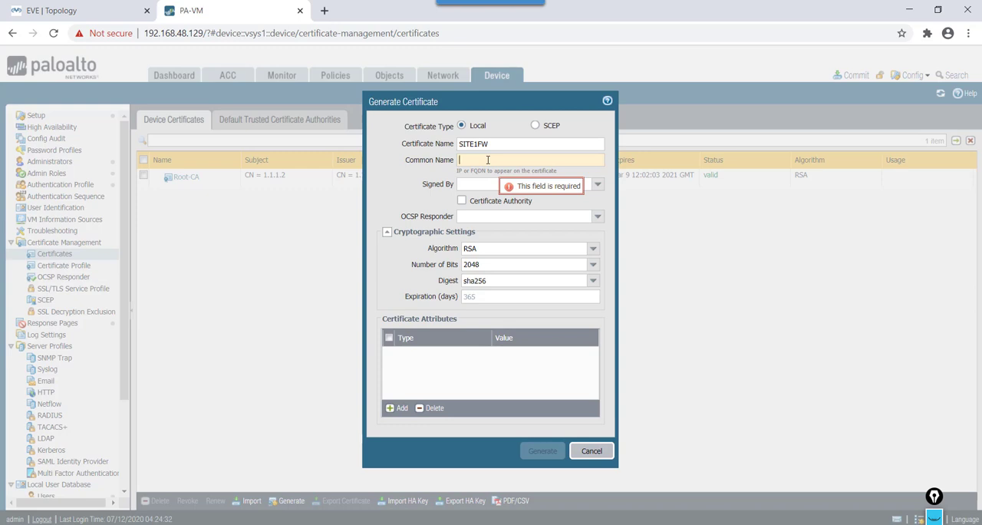
{"action": "type", "text": "1.1.1.2"}
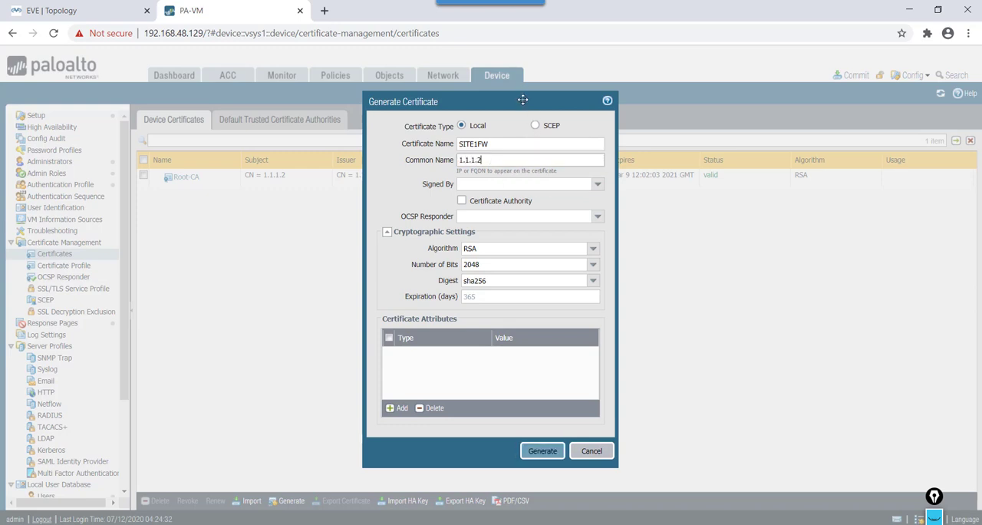
Step: Have the SITE1FW certificate signed by Root-CA and set its expiration to 365 days
{"action": "left_click", "coordinate": [598, 185]}
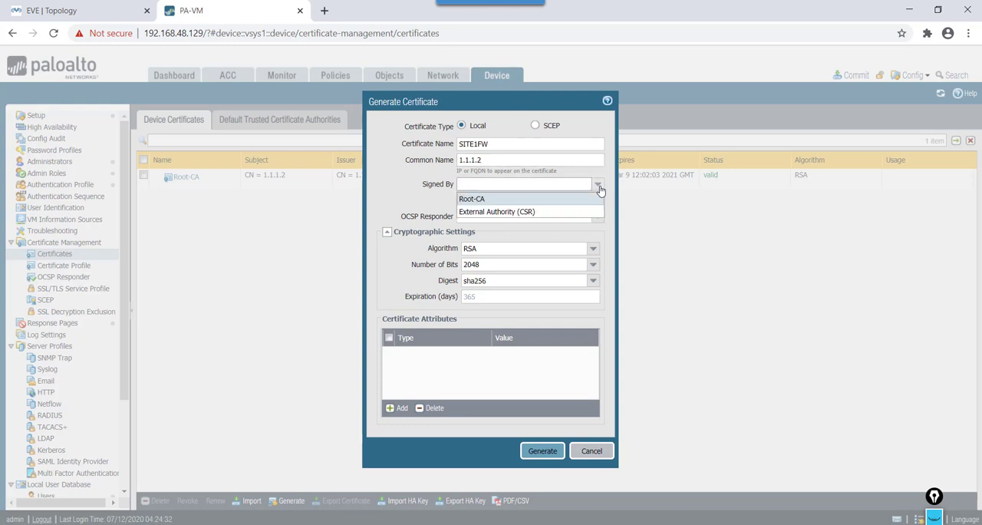
{"action": "left_click", "coordinate": [474, 201]}
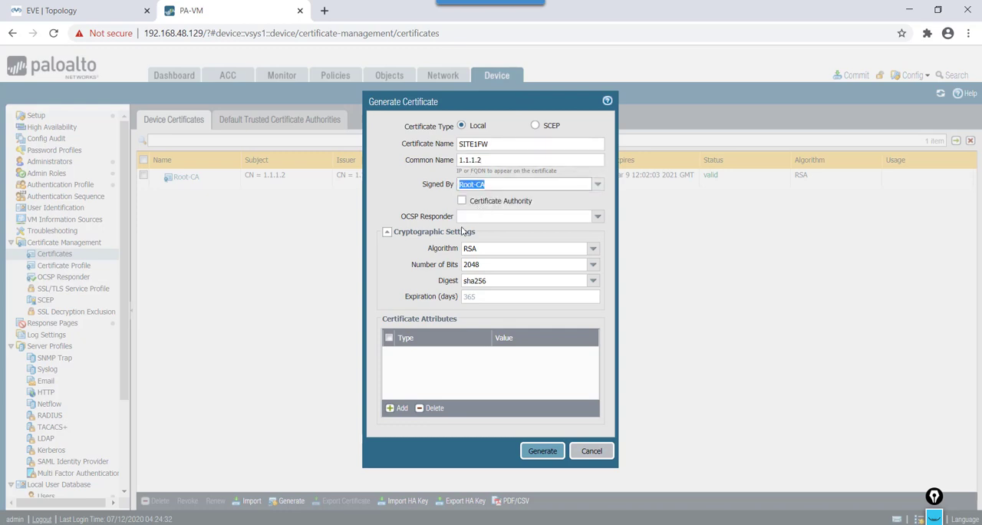
{"action": "left_click", "coordinate": [486, 296]}
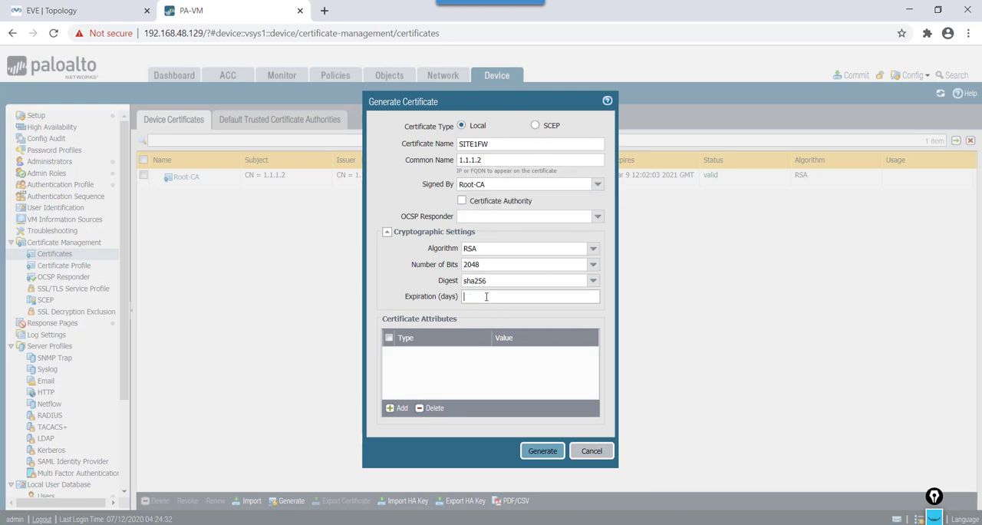
{"action": "type", "text": "365"}
{"action": "left_click", "coordinate": [457, 366]}
Step: Add a Country attribute with the value IO to the SITE1FW certificate
{"action": "left_click", "coordinate": [398, 409]}
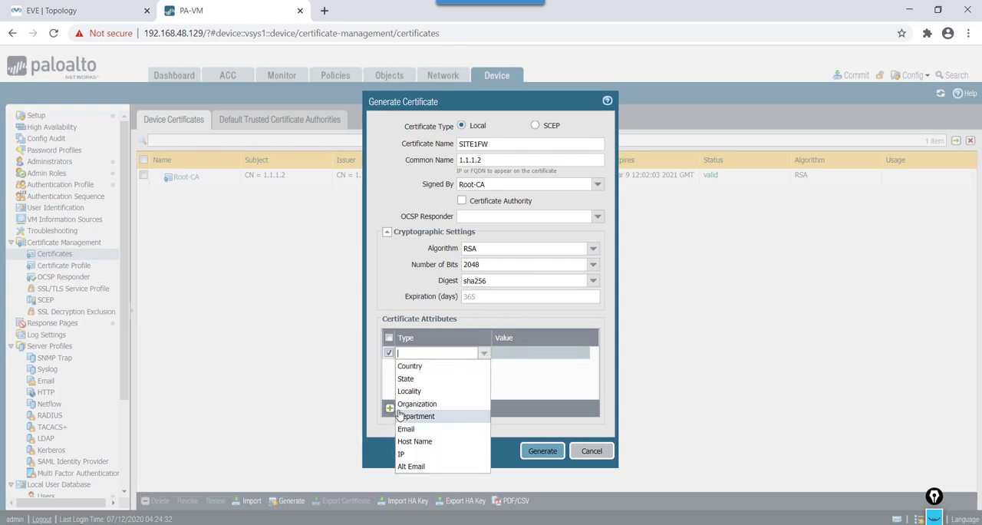
{"action": "left_click", "coordinate": [449, 369]}
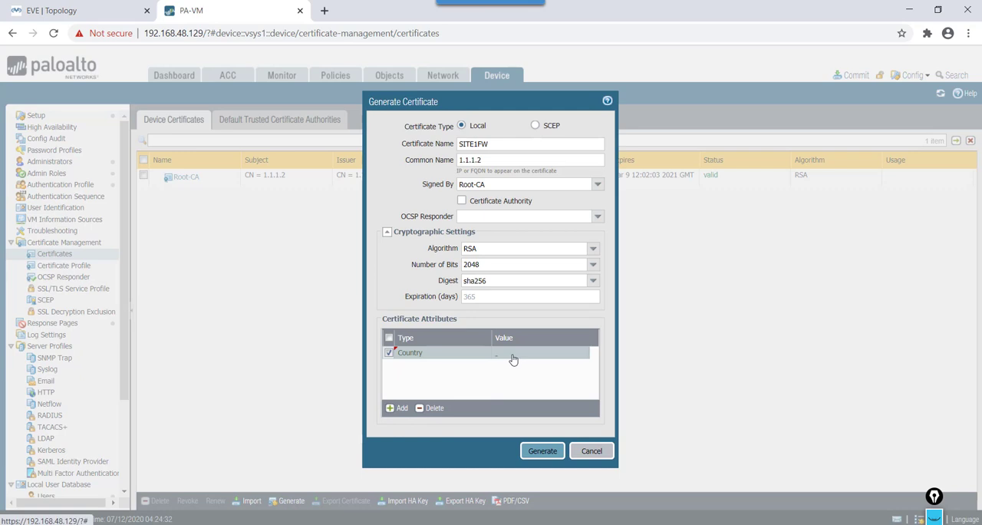
{"action": "left_click", "coordinate": [514, 355]}
{"action": "type", "text": "indi"}
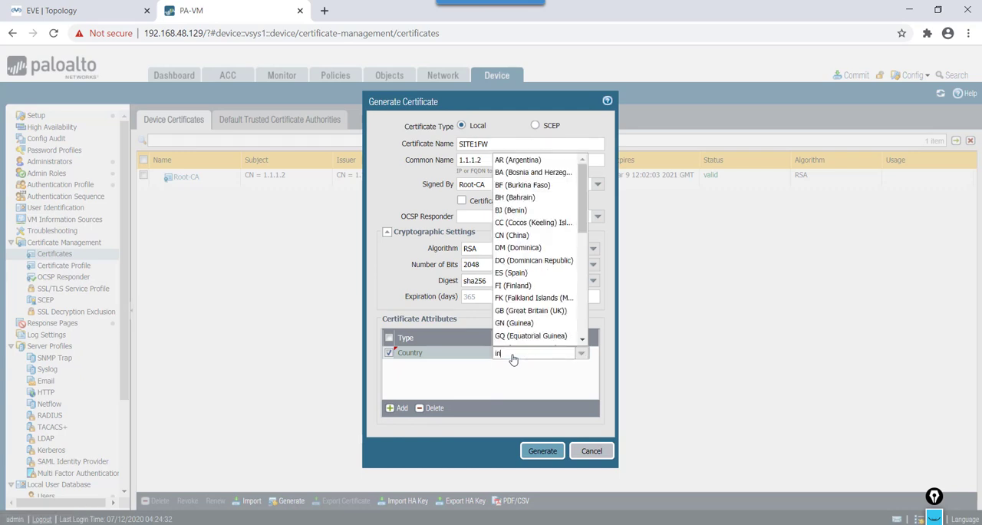
{"action": "left_click", "coordinate": [520, 378]}
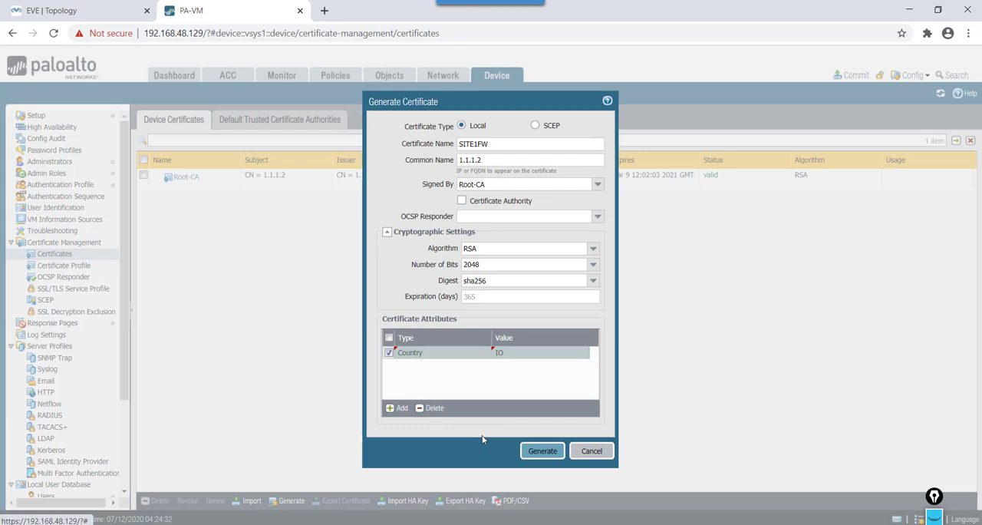
Step: Change the Country attribute's value to IN (India) and generate the SITE1FW certificate
{"action": "left_click", "coordinate": [513, 358]}
{"action": "key", "text": "BackSpace"}
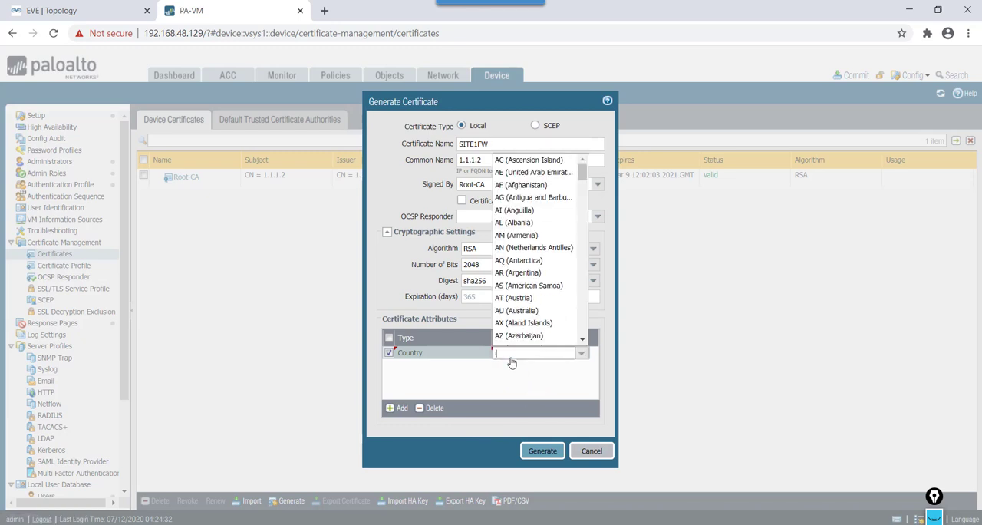
{"action": "type", "text": "id"}
{"action": "key", "text": "BackSpace"}
{"action": "type", "text": "ndi"}
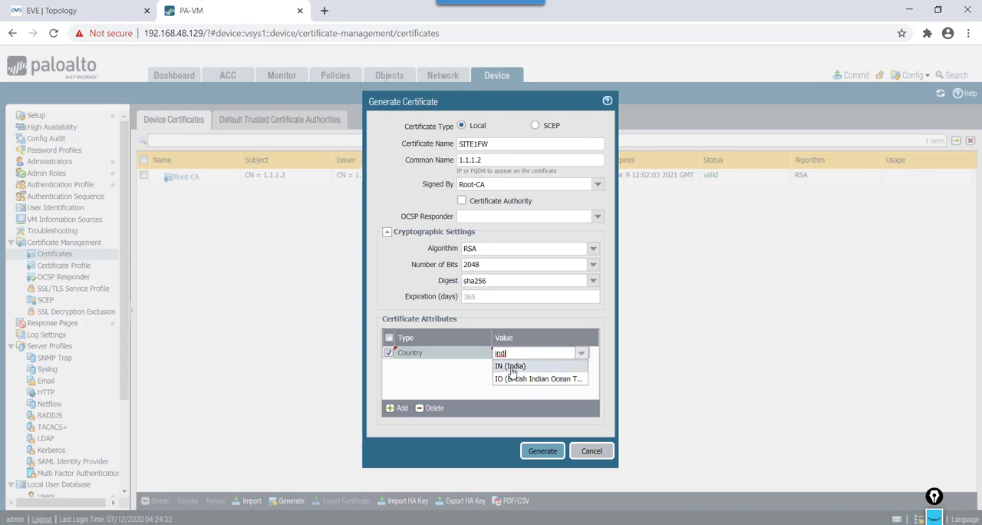
{"action": "left_click", "coordinate": [512, 365]}
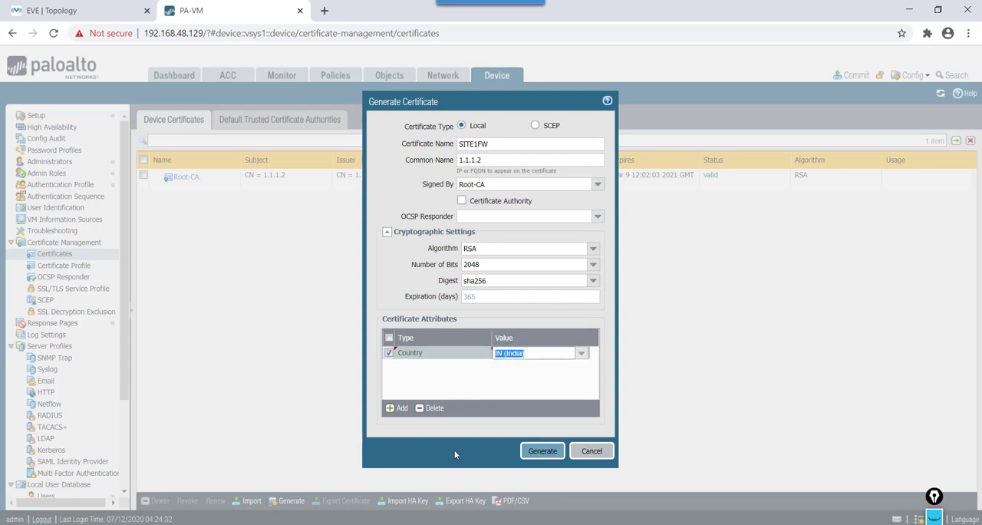
{"action": "left_click", "coordinate": [541, 452]}
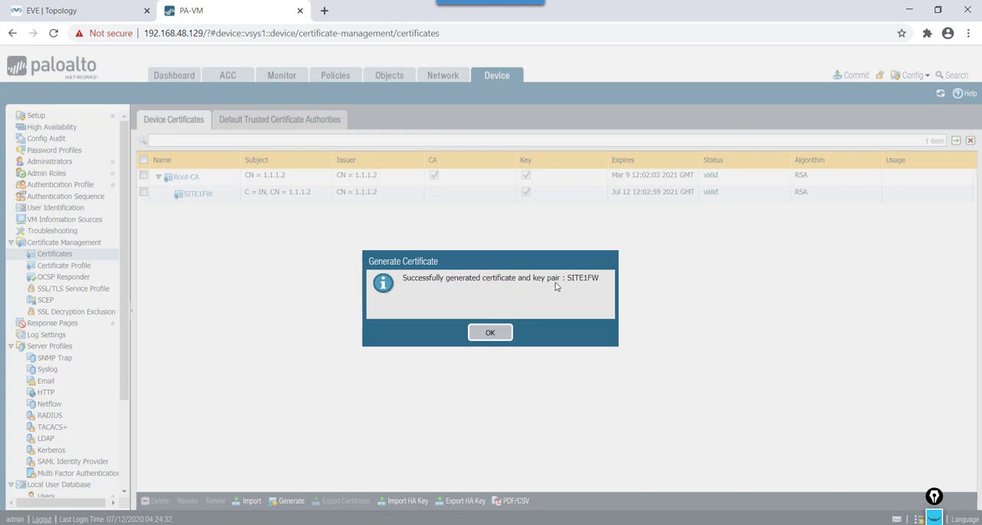
{"action": "left_click", "coordinate": [493, 334]}
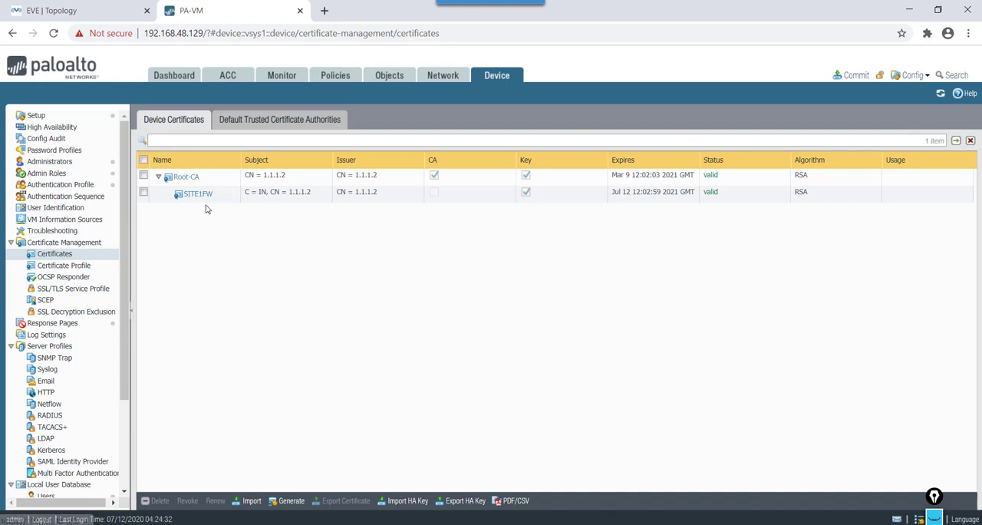
{"action": "left_click", "coordinate": [74, 12]}
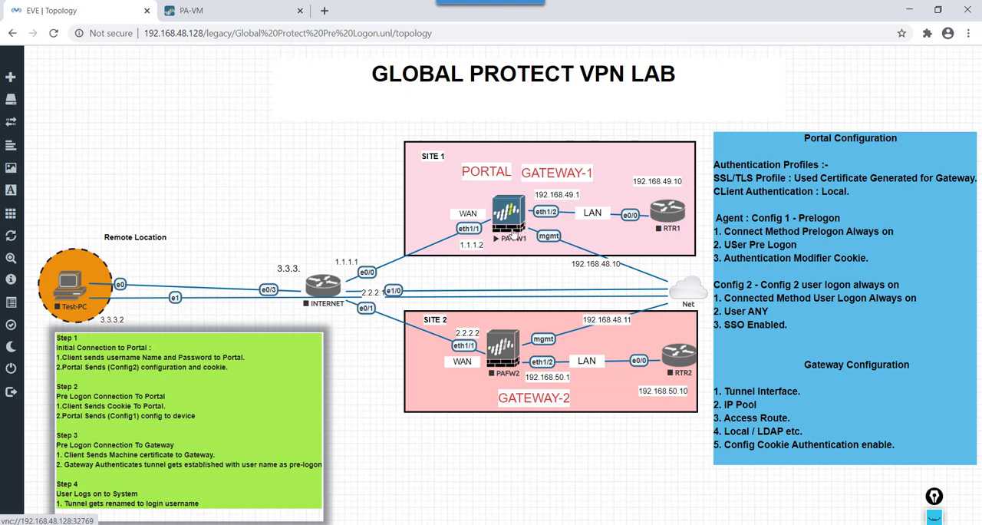
{"action": "left_click", "coordinate": [235, 11]}
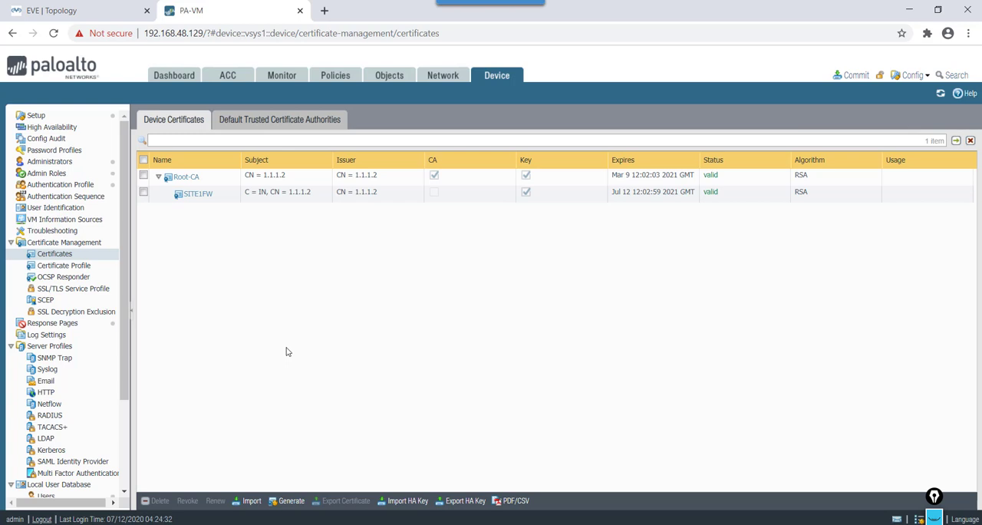
{"action": "left_click", "coordinate": [144, 192]}
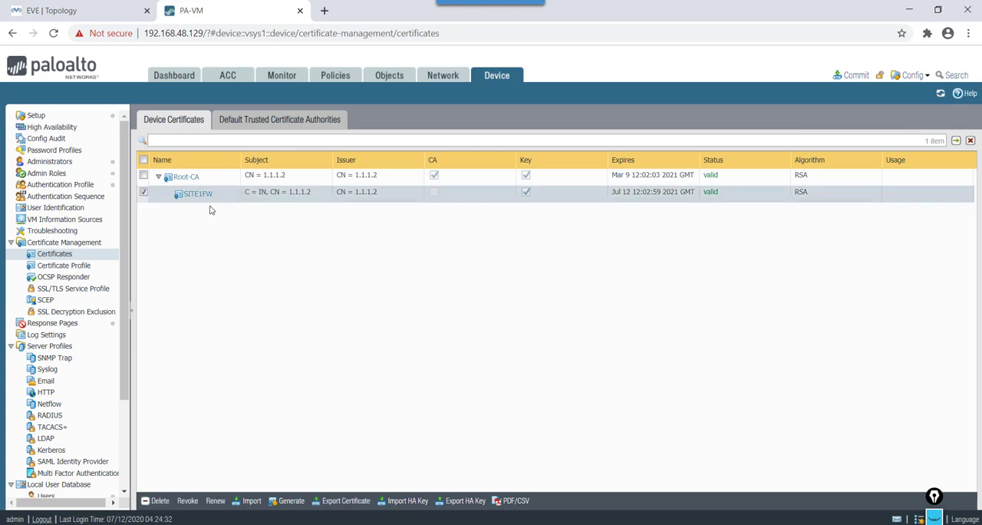
{"action": "left_click", "coordinate": [144, 194]}
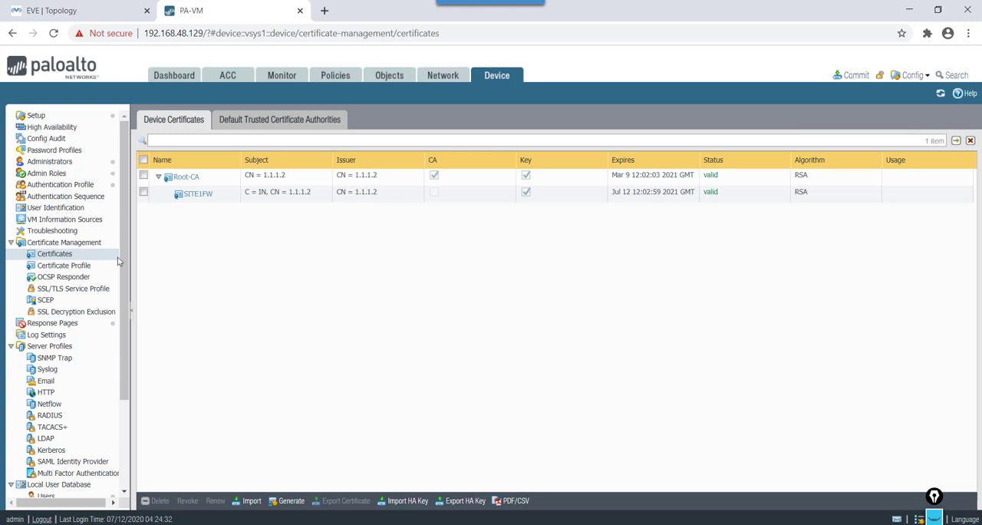
Step: Start a new certificate profile named TLS-Prof1 with the username field left at None
{"action": "left_click", "coordinate": [69, 268]}
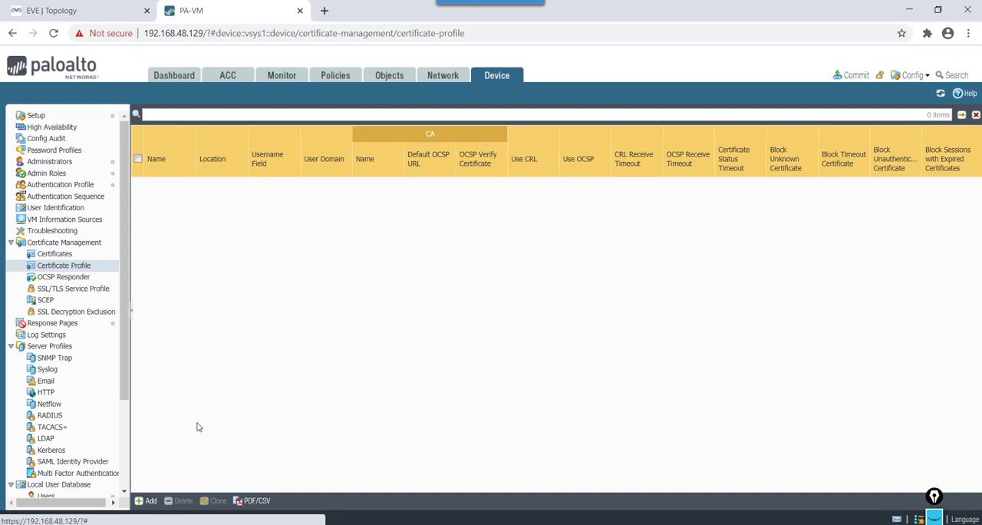
{"action": "left_click", "coordinate": [151, 502]}
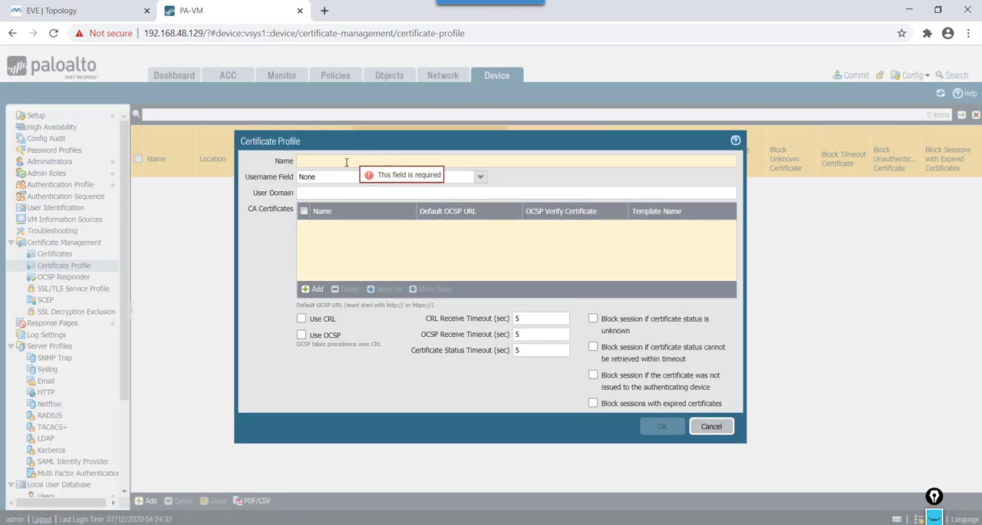
{"action": "type", "text": "LS1"}
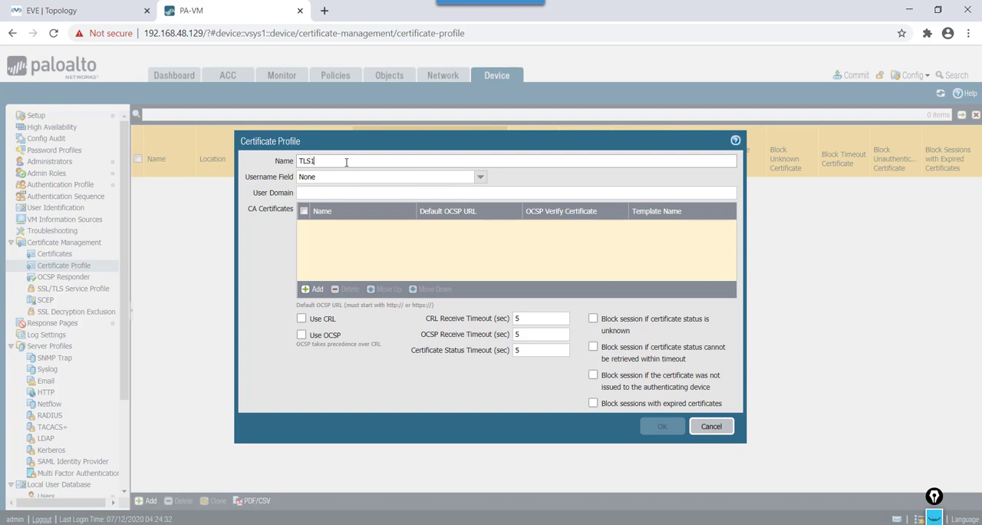
{"action": "type", "text": "Prof1"}
{"action": "left_click", "coordinate": [498, 177]}
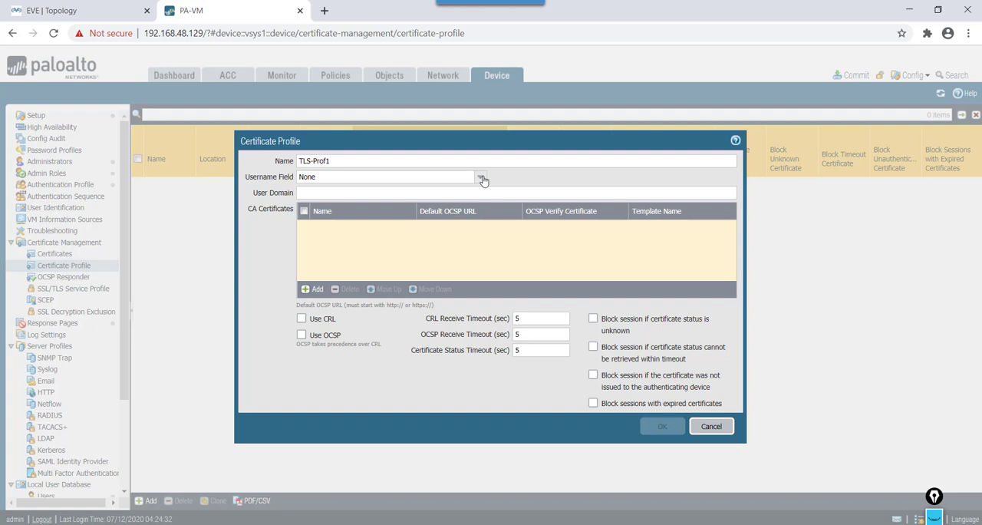
{"action": "left_click", "coordinate": [482, 179]}
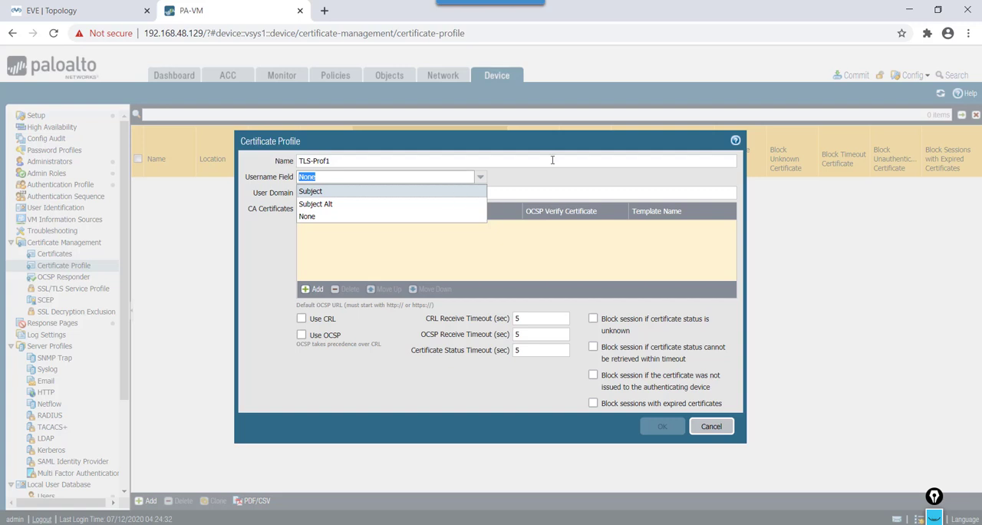
{"action": "left_click", "coordinate": [552, 184]}
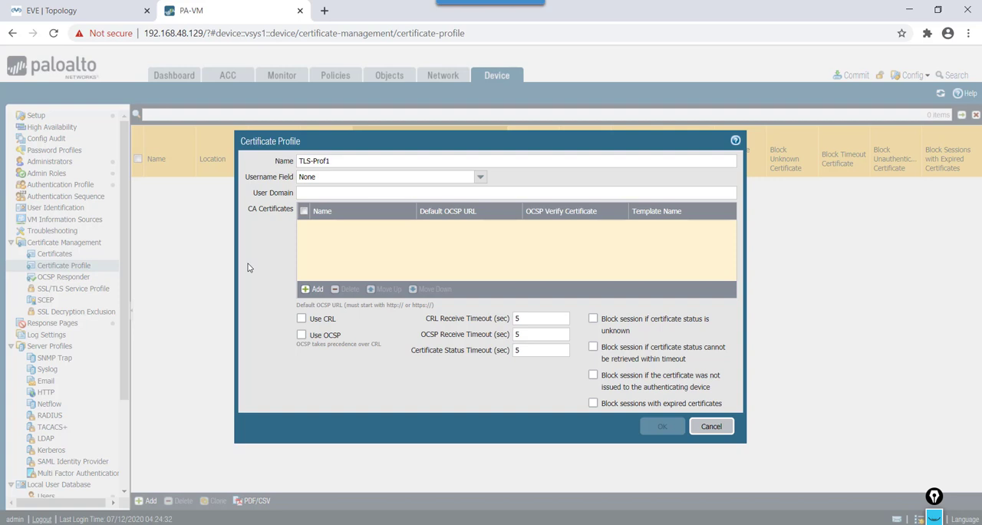
Step: Add Root-CA as the CA certificate of the TLS-Prof1 profile and save the profile
{"action": "left_click", "coordinate": [315, 290]}
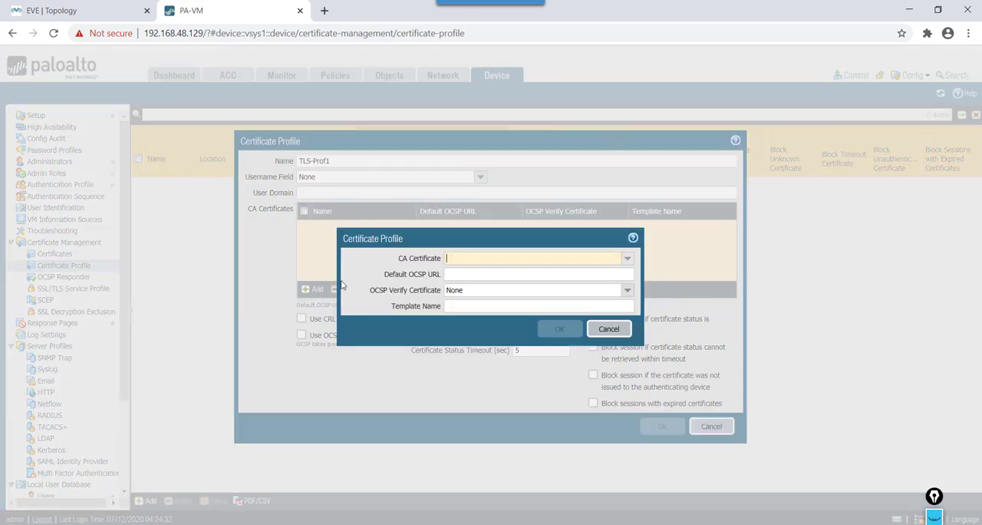
{"action": "left_click", "coordinate": [627, 259]}
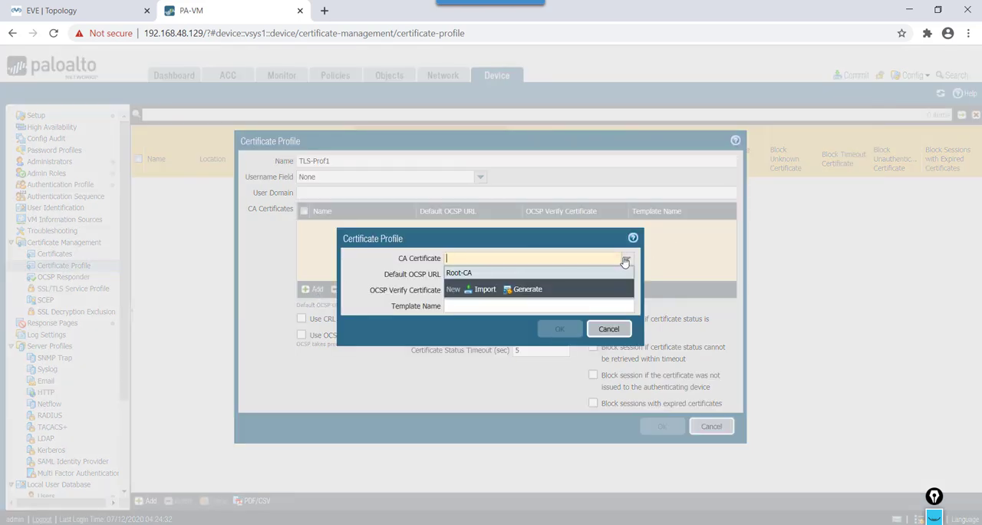
{"action": "left_click", "coordinate": [506, 273]}
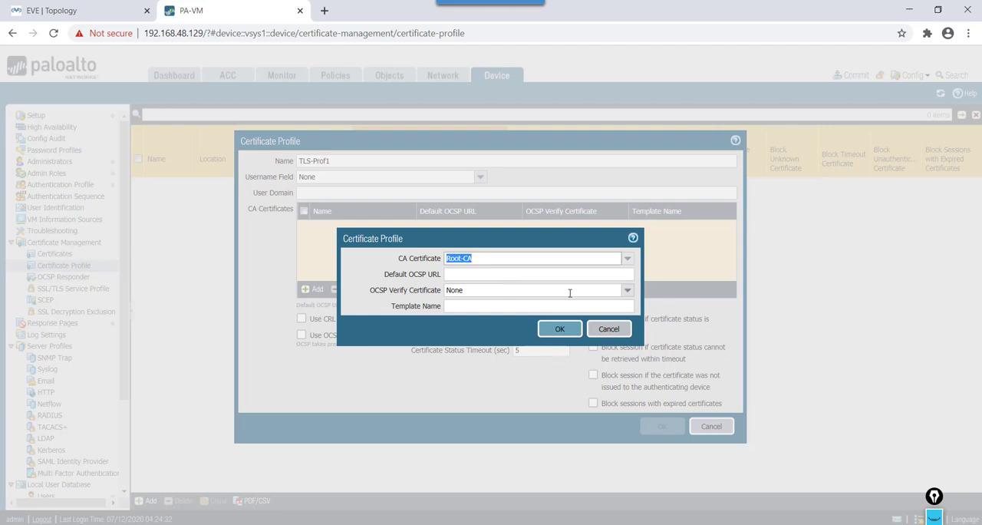
{"action": "left_click", "coordinate": [580, 335]}
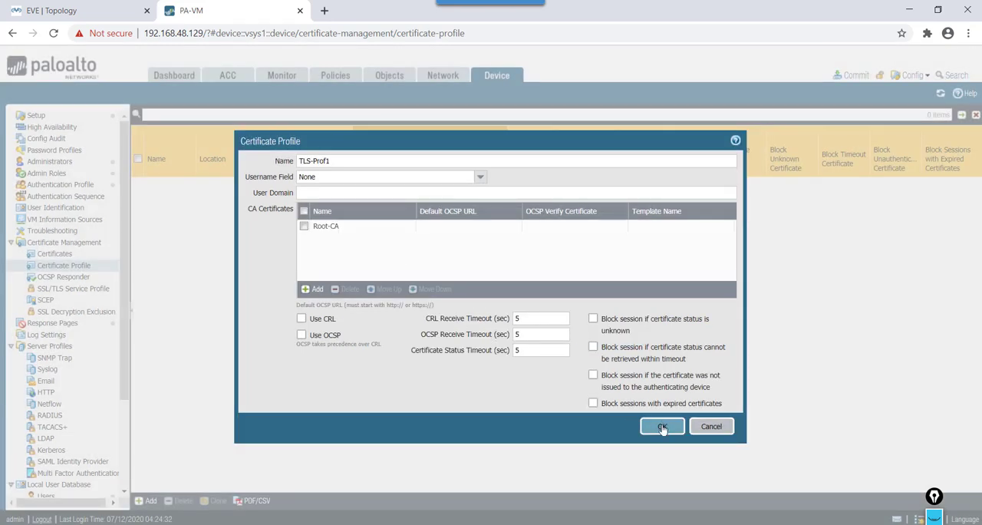
{"action": "left_click", "coordinate": [662, 428]}
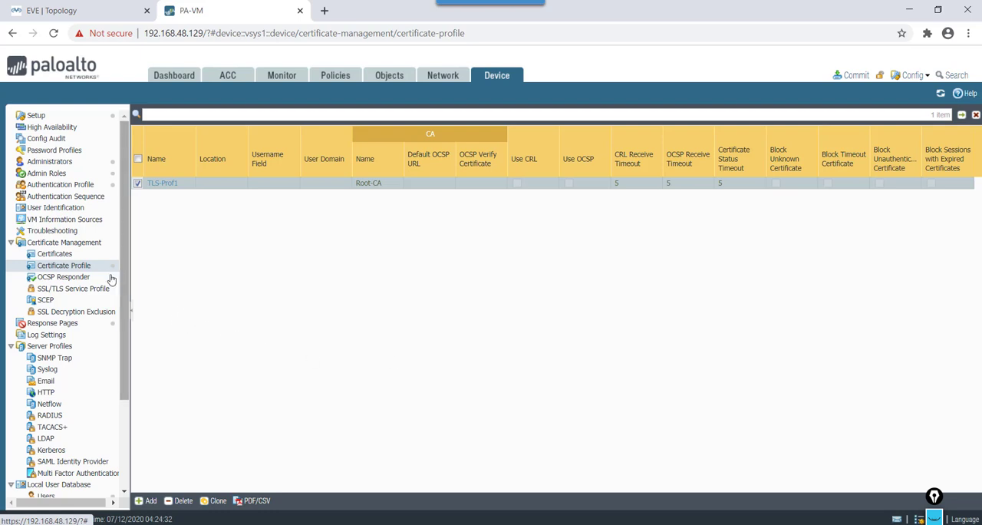
Step: Start a new SSL/TLS service profile named SSL-TLS-1
{"action": "left_click", "coordinate": [96, 293]}
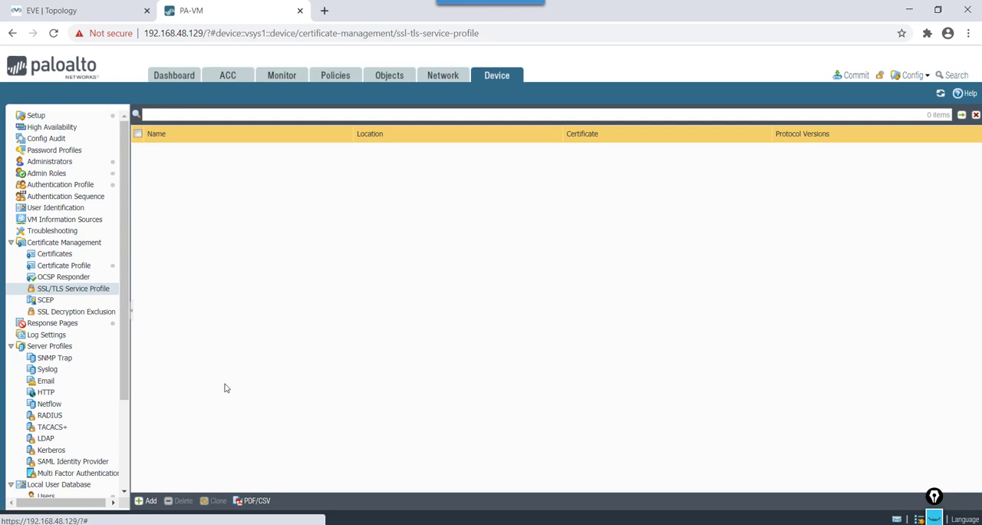
{"action": "left_click", "coordinate": [145, 500]}
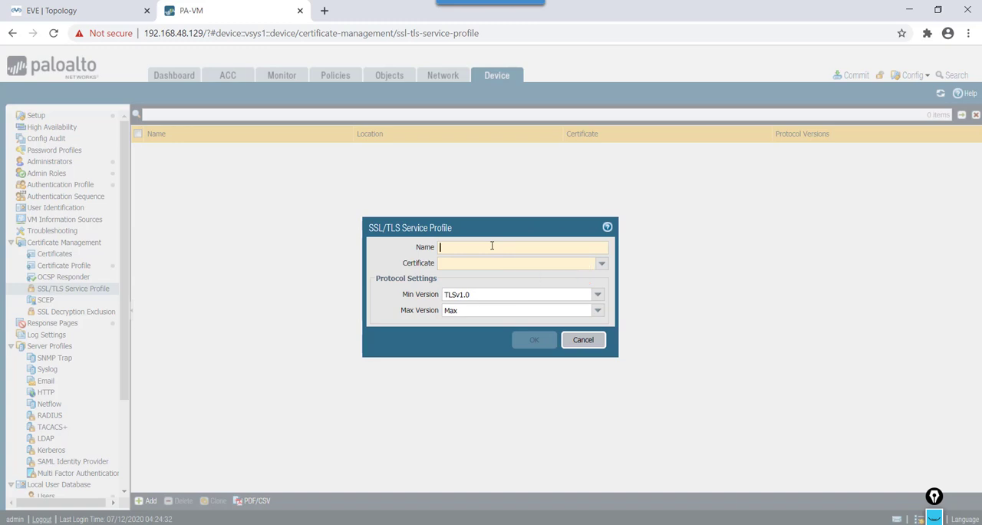
{"action": "type", "text": "SSL"}
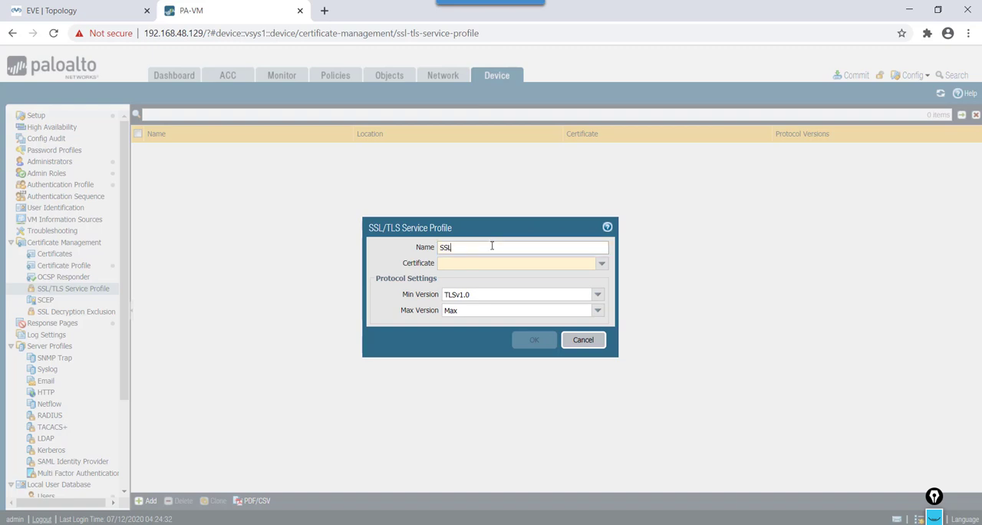
{"action": "type", "text": "-TLS-1"}
Step: Assign the SITE1FW certificate to the SSL-TLS-1 profile with minimum version TLSv1.0, and save it
{"action": "left_click", "coordinate": [602, 263]}
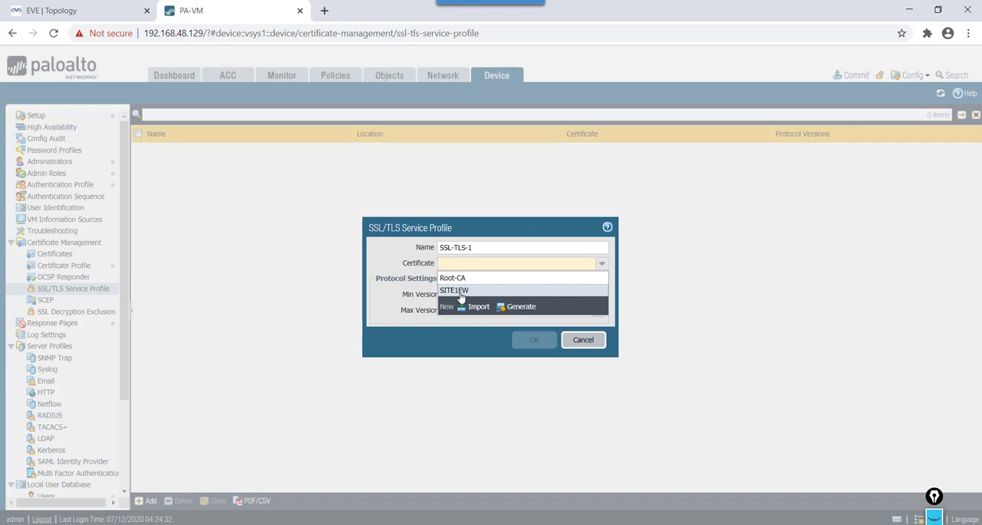
{"action": "left_click", "coordinate": [460, 296]}
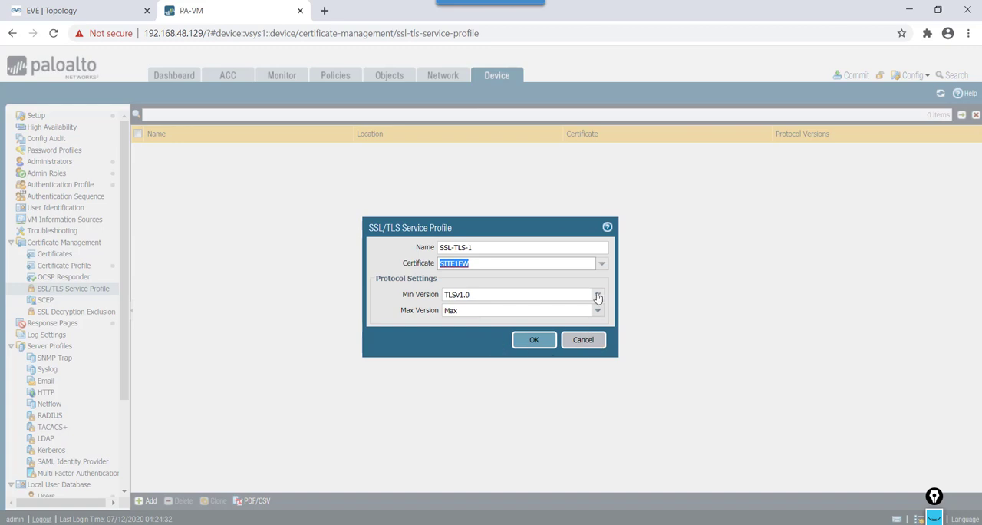
{"action": "left_click", "coordinate": [598, 296]}
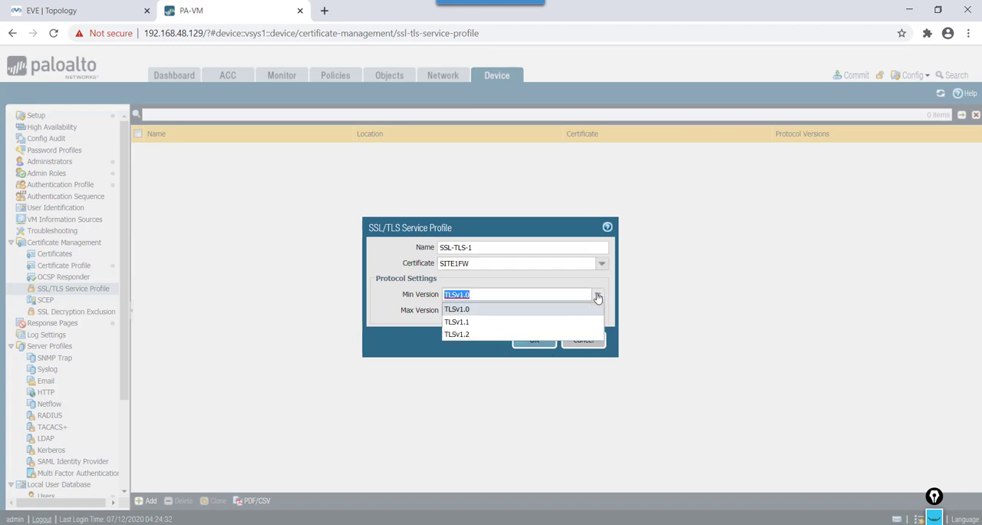
{"action": "left_click", "coordinate": [507, 310]}
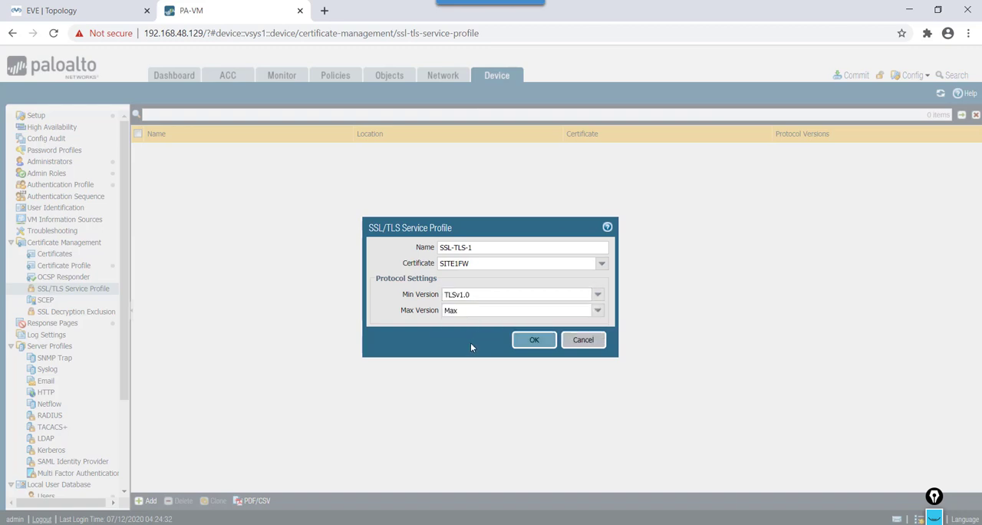
{"action": "left_click", "coordinate": [534, 341]}
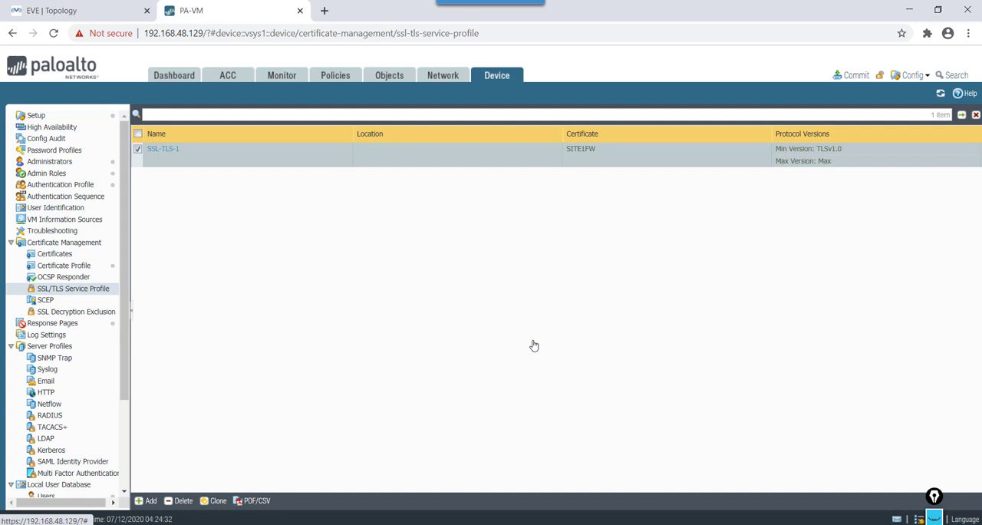
Step: Review the device certificates, the certificate profile and the settings of the SSL-TLS-1 service profile without changing anything
{"action": "left_click", "coordinate": [83, 256]}
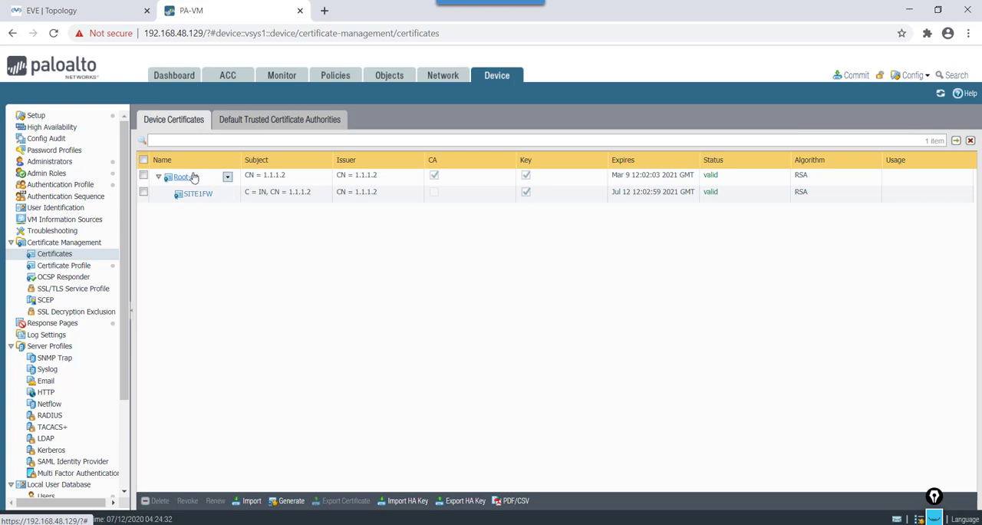
{"action": "left_click", "coordinate": [69, 265]}
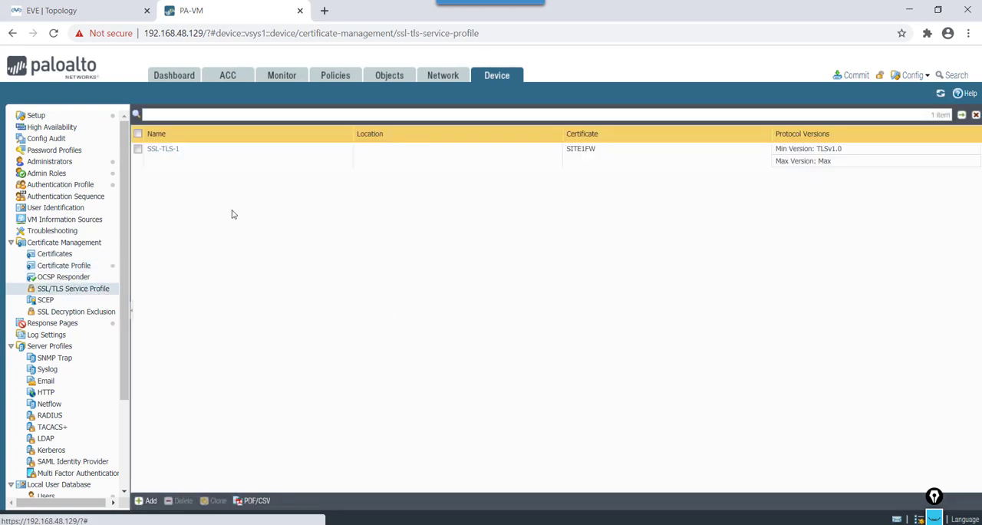
{"action": "left_click", "coordinate": [163, 150]}
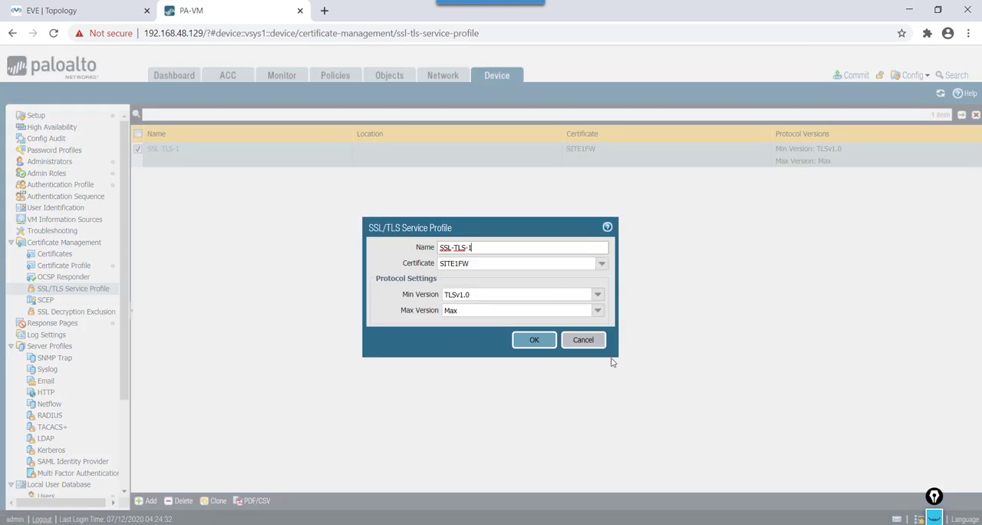
{"action": "left_click", "coordinate": [583, 340]}
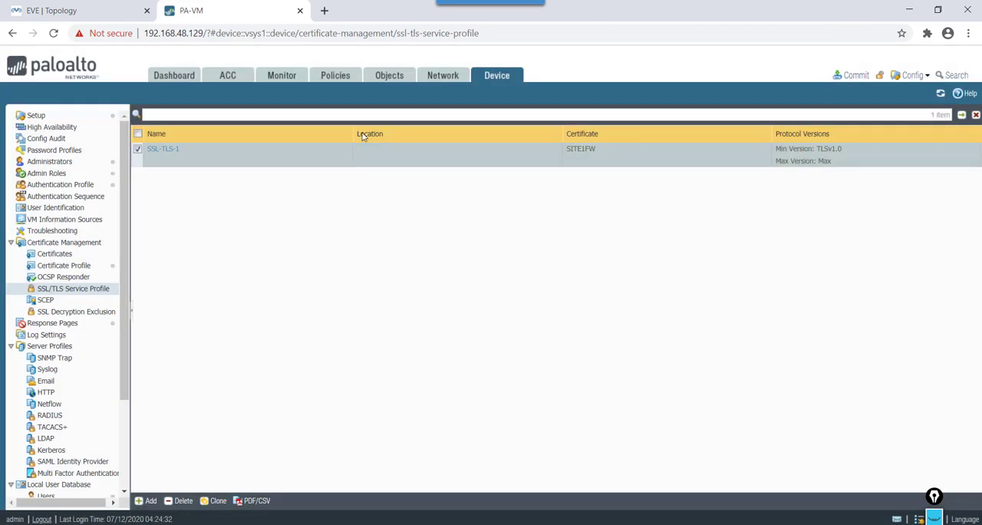
Step: Start a new GlobalProtect portal configuration named GP-Portal
{"action": "left_click", "coordinate": [444, 77]}
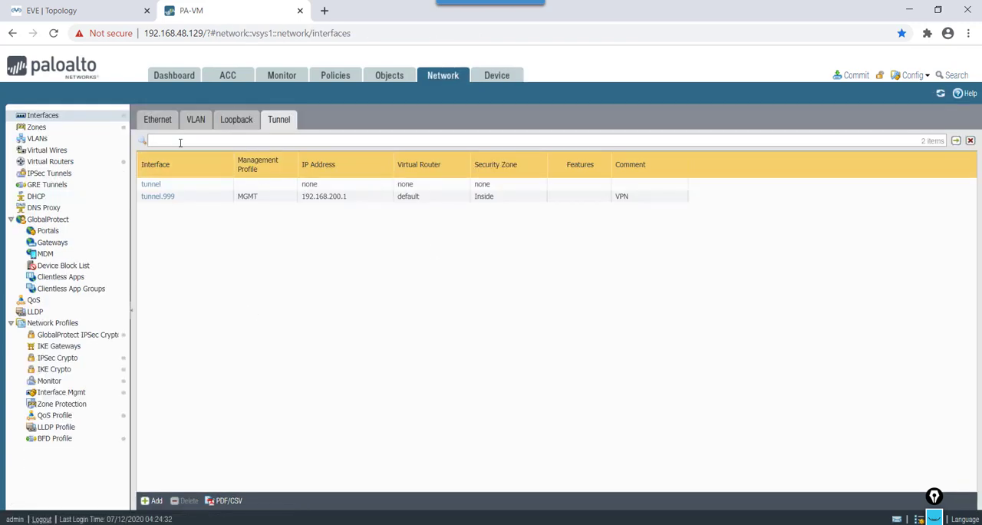
{"action": "left_click", "coordinate": [72, 222]}
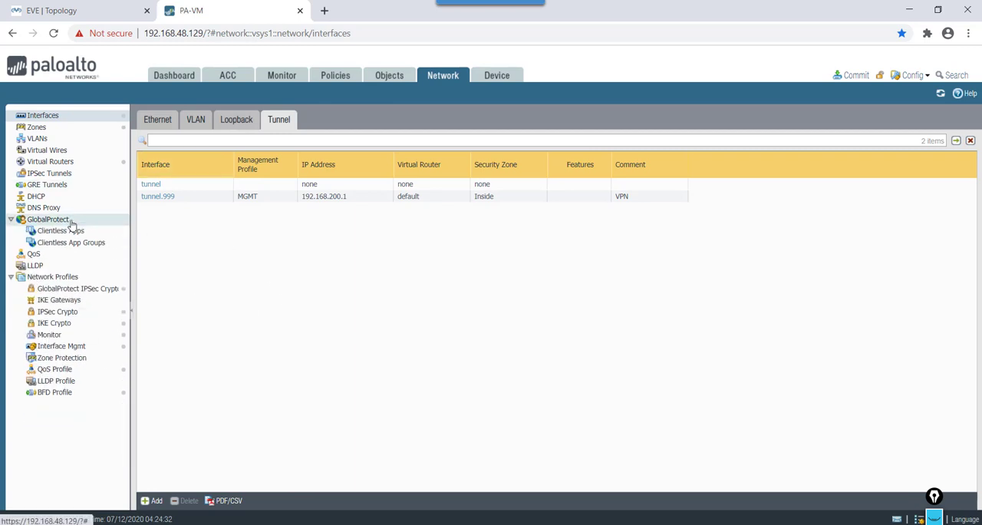
{"action": "left_click", "coordinate": [71, 222]}
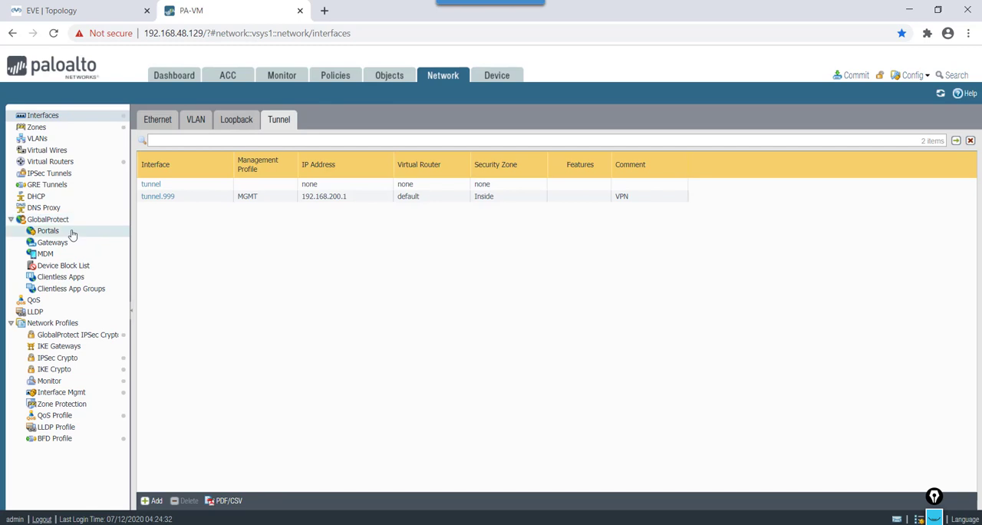
{"action": "left_click", "coordinate": [72, 233]}
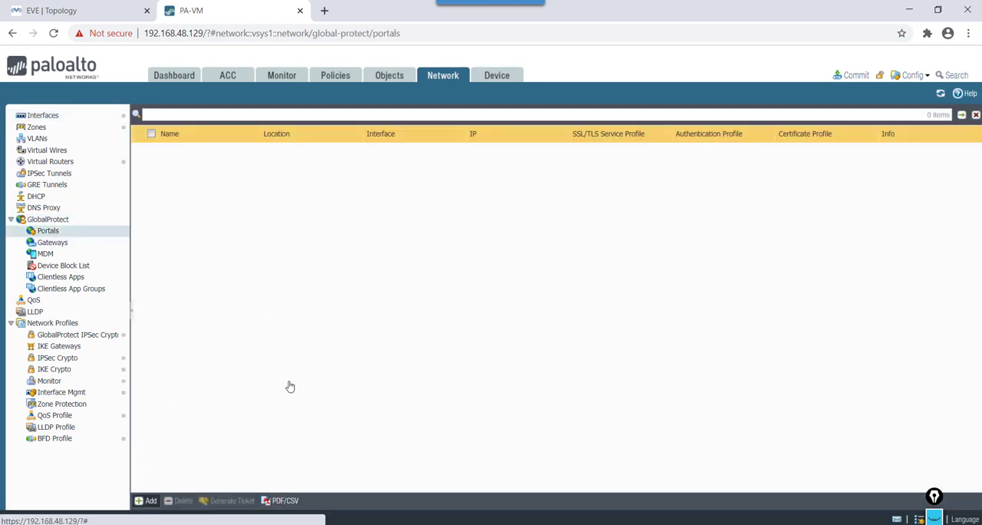
{"action": "left_click", "coordinate": [150, 502]}
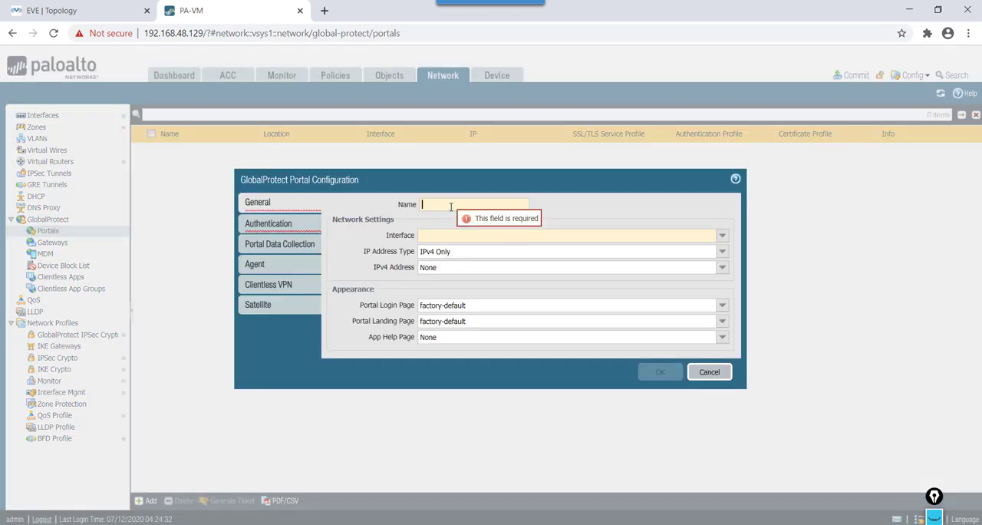
{"action": "type", "text": "GP-"}
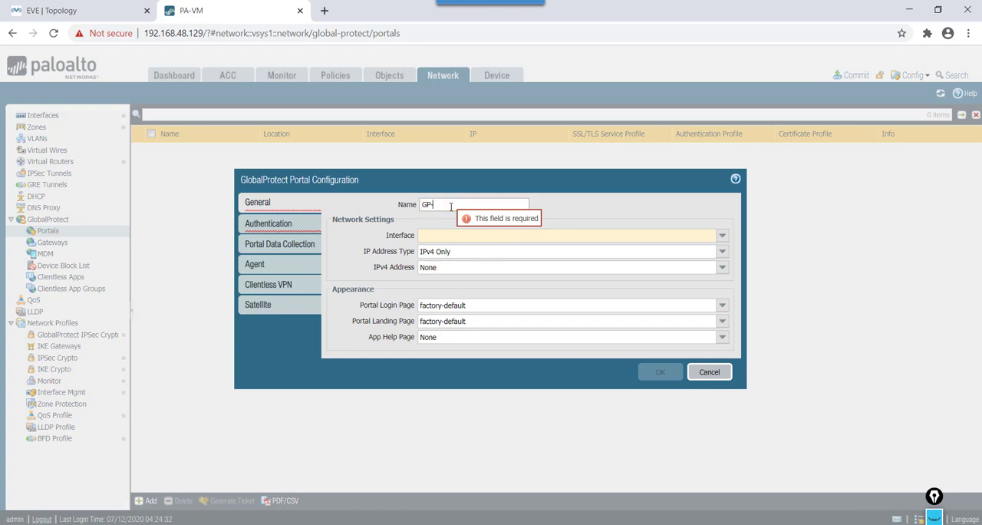
{"action": "type", "text": "GA"}
{"action": "key", "text": "BackSpace"}
{"action": "key", "text": "BackSpace"}
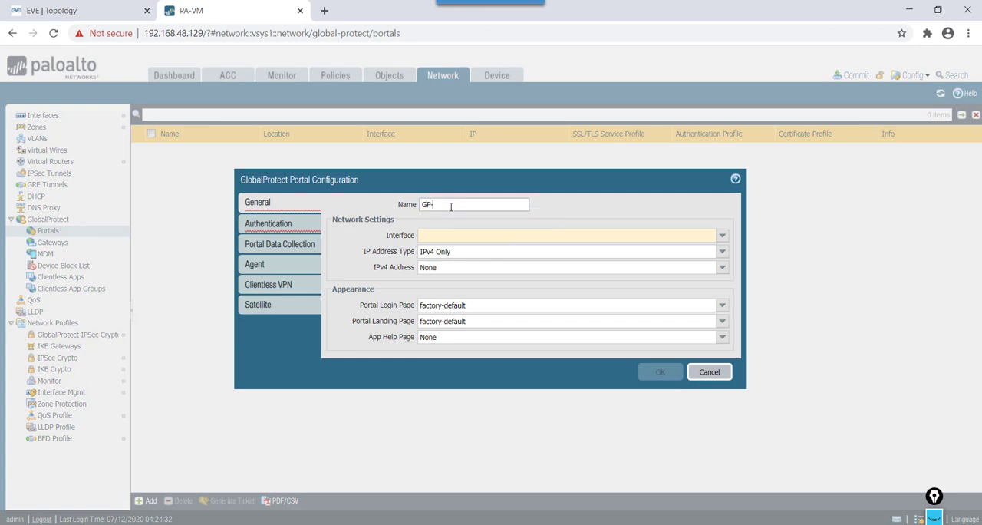
{"action": "type", "text": "Portal"}
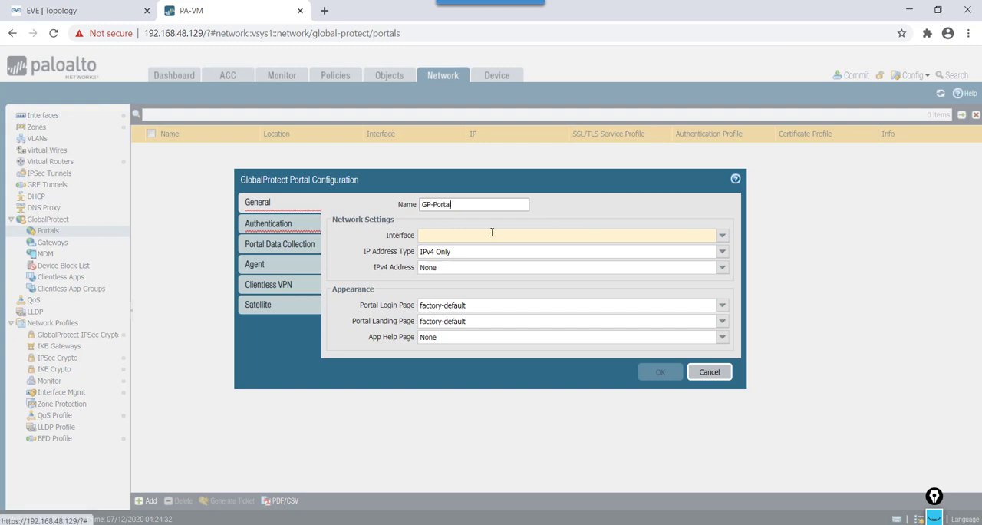
Step: Set the portal's interface to ethernet1/1 and its IPv4 address to 1.1.1.2
{"action": "left_click", "coordinate": [721, 240]}
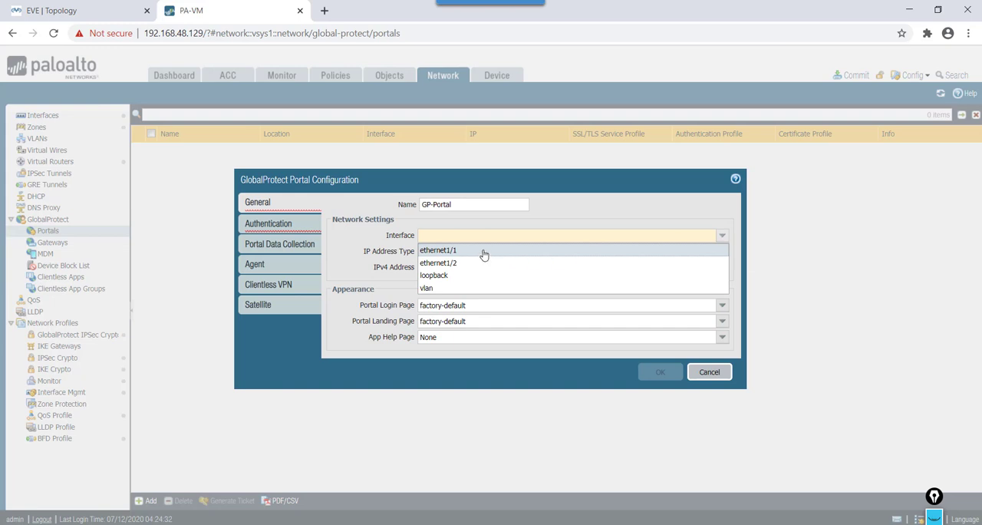
{"action": "left_click", "coordinate": [484, 254]}
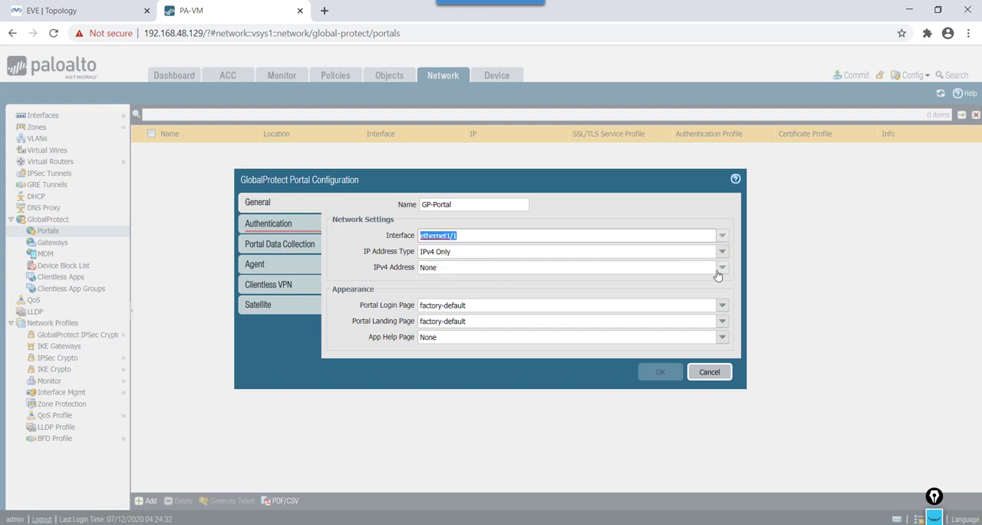
{"action": "left_click", "coordinate": [721, 268]}
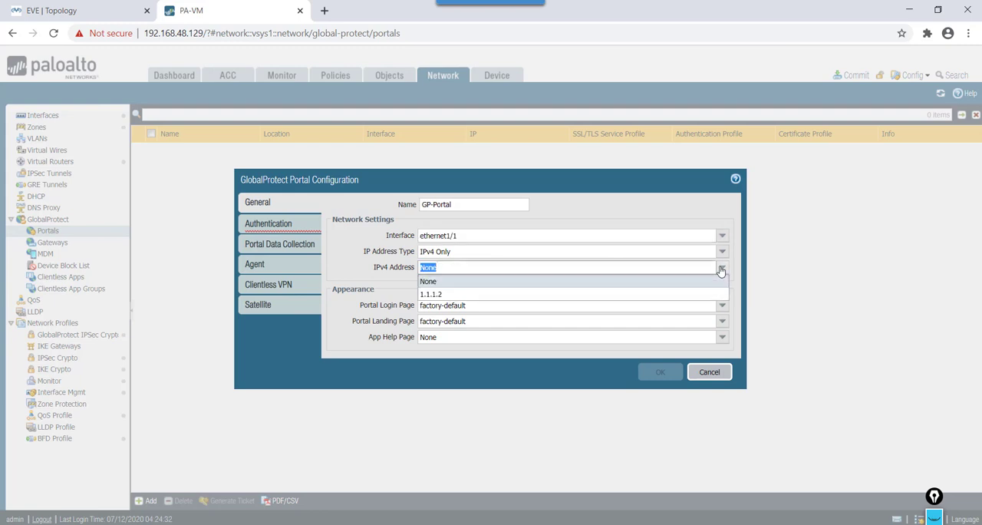
{"action": "left_click", "coordinate": [446, 297]}
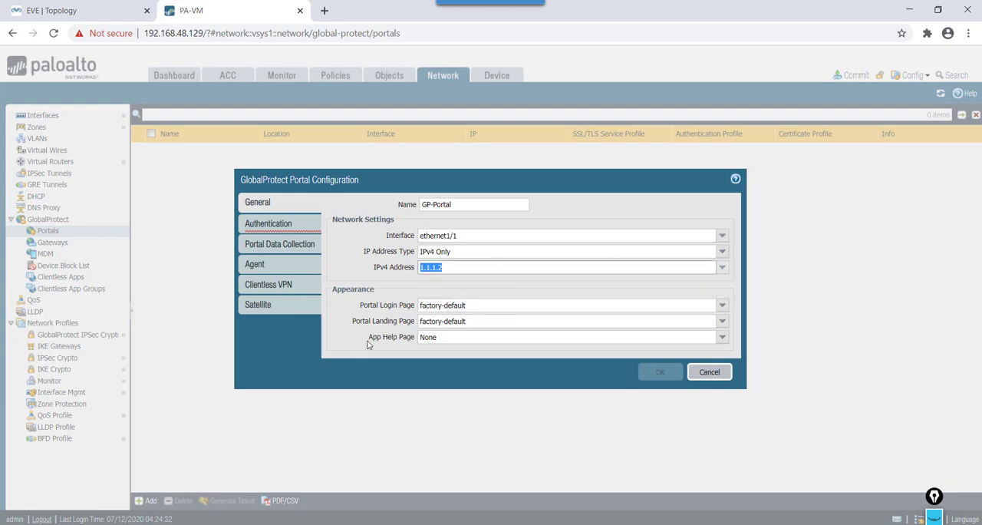
Step: Assign the SSL-TLS-1 service profile to the portal's server authentication
{"action": "left_click", "coordinate": [357, 356]}
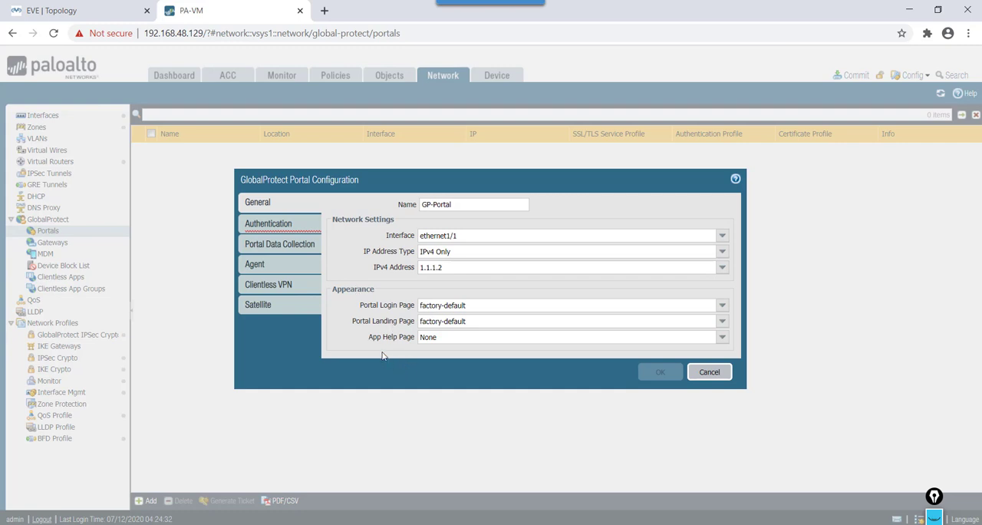
{"action": "left_click", "coordinate": [283, 224]}
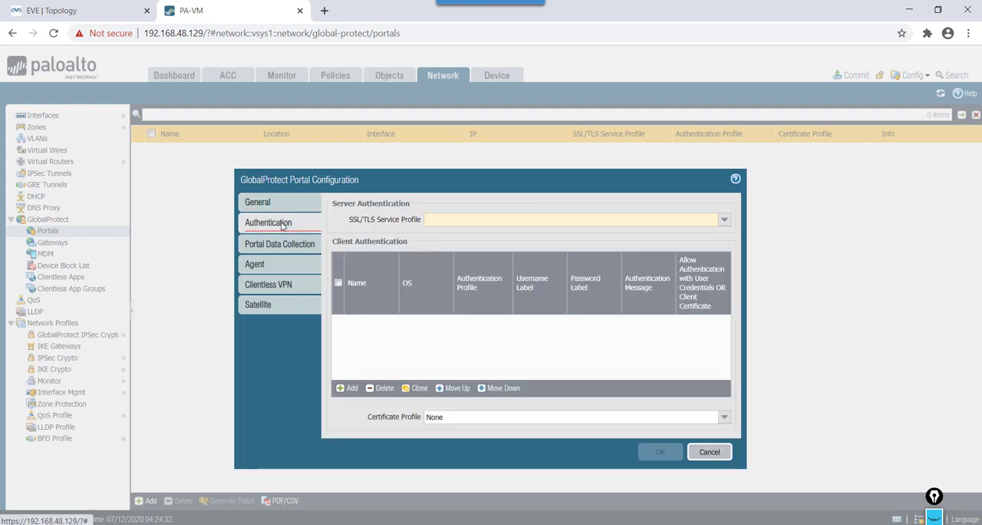
{"action": "left_click", "coordinate": [724, 220]}
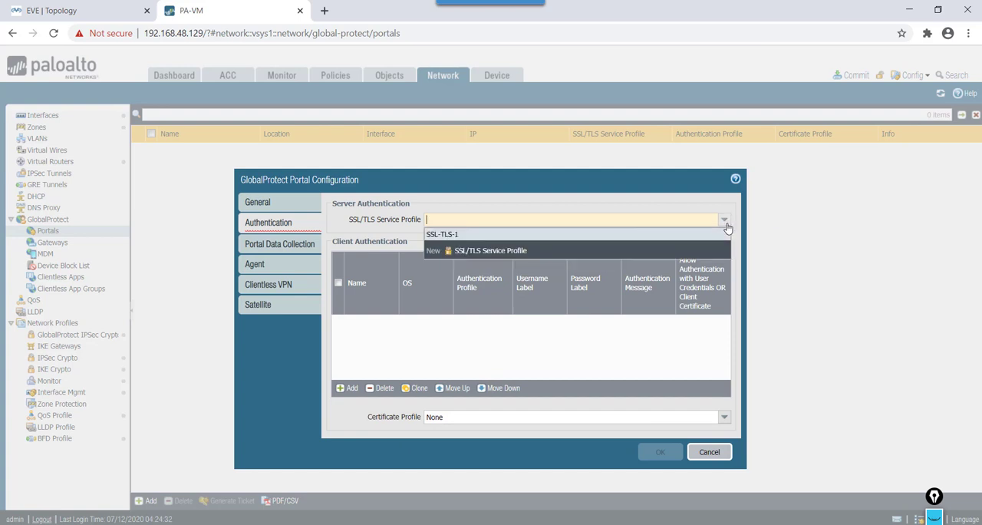
{"action": "left_click", "coordinate": [450, 237]}
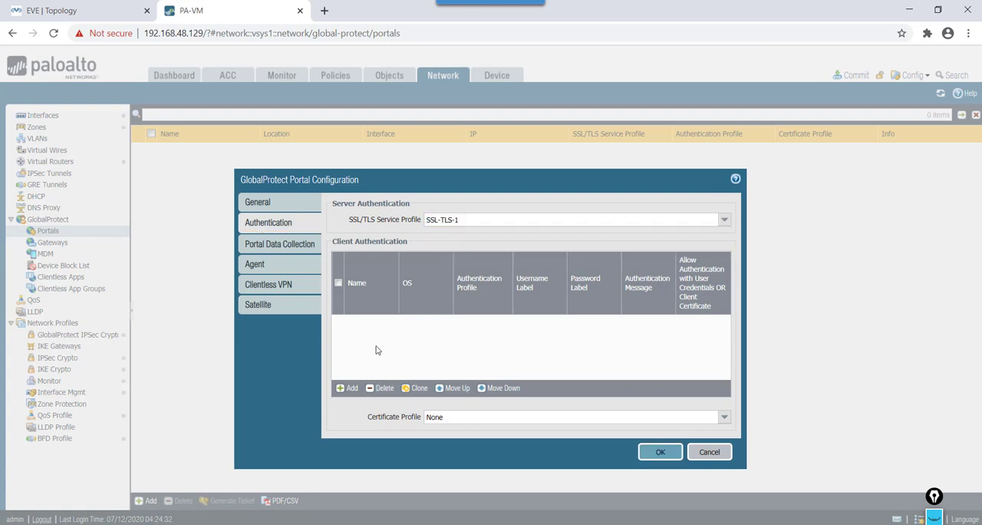
Step: Add a client authentication entry named Local for any OS, using the Local authentication profile
{"action": "left_click", "coordinate": [345, 389]}
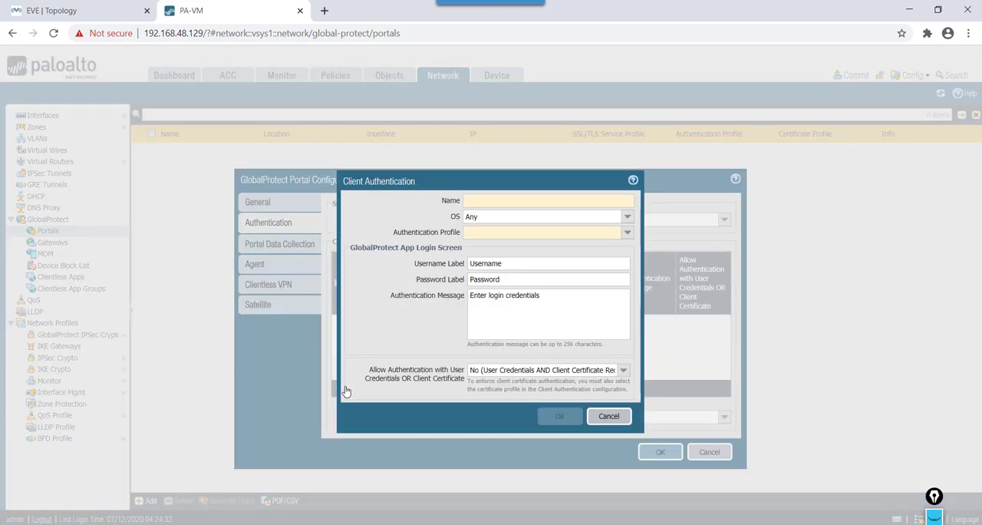
{"action": "type", "text": "Local"}
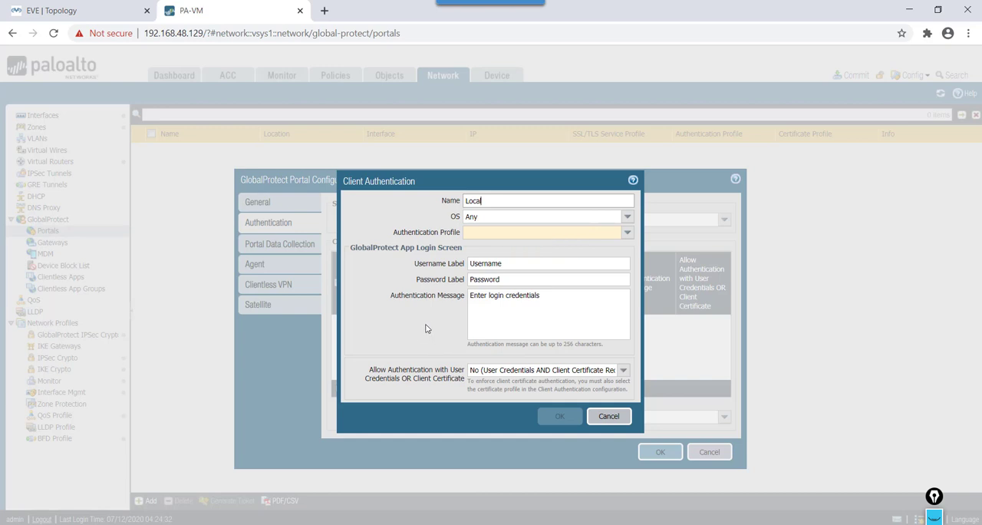
{"action": "left_click", "coordinate": [628, 233]}
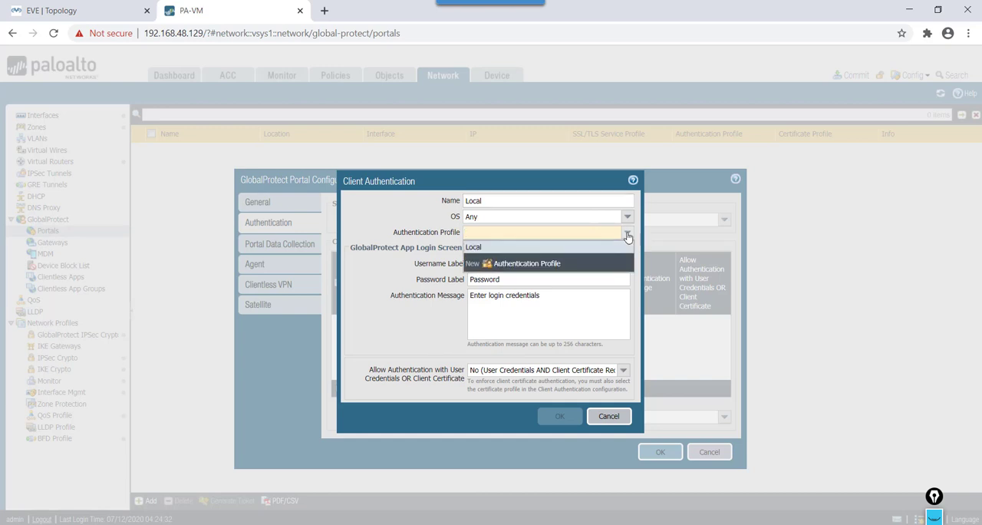
{"action": "left_click", "coordinate": [533, 247]}
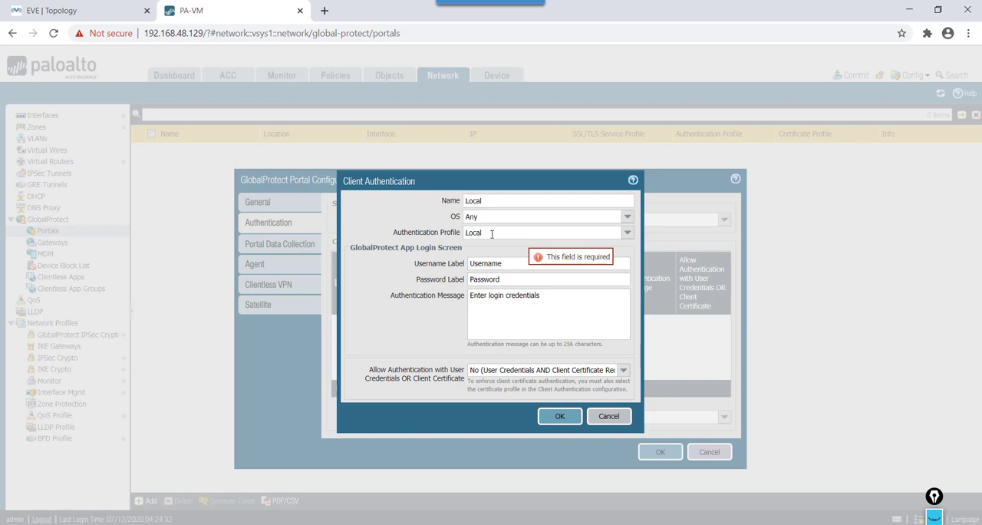
{"action": "left_click", "coordinate": [560, 418]}
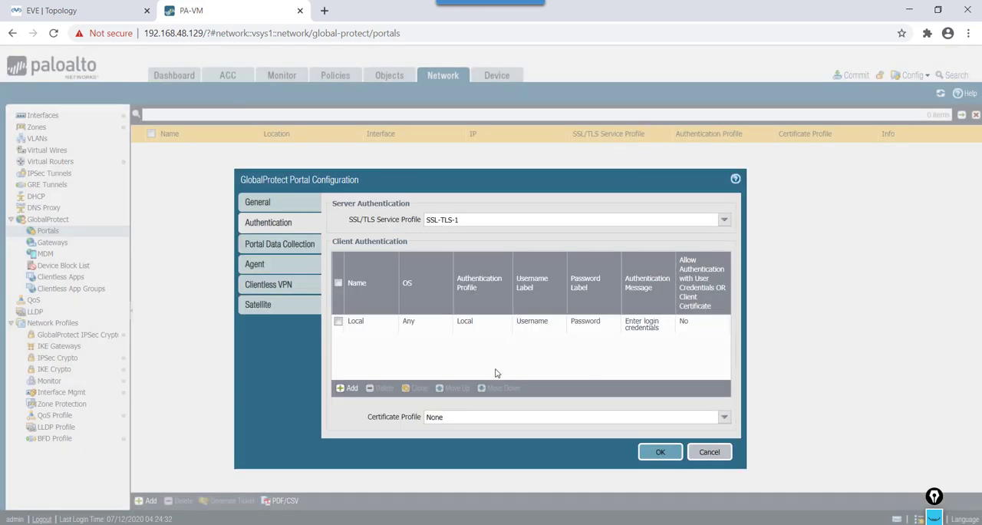
Step: Start a new agent configuration for the portal and name it Profie1
{"action": "left_click", "coordinate": [274, 271]}
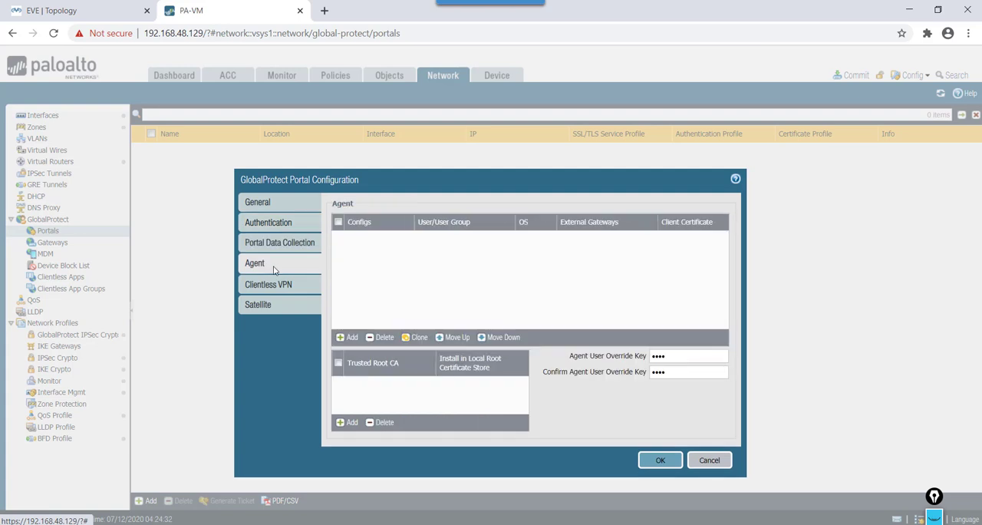
{"action": "left_click", "coordinate": [352, 338]}
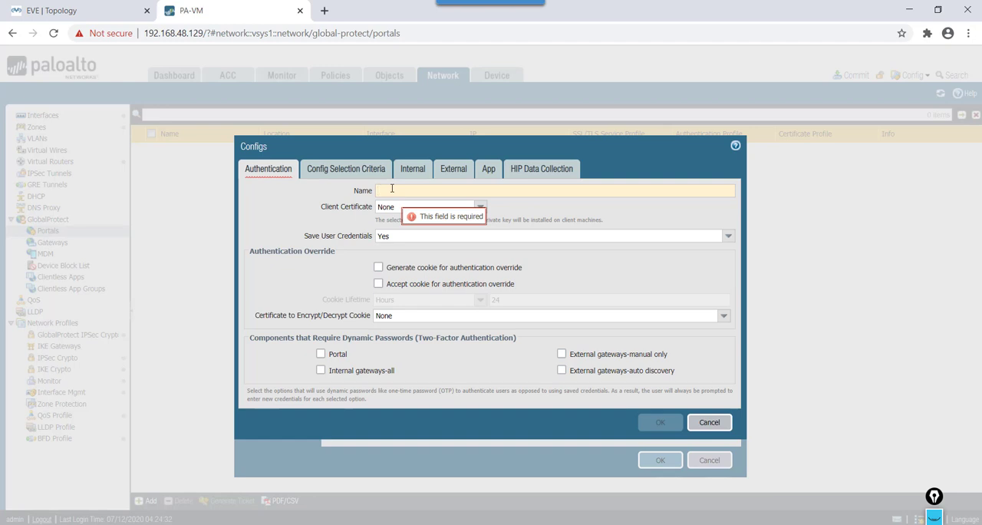
{"action": "type", "text": "Pro"}
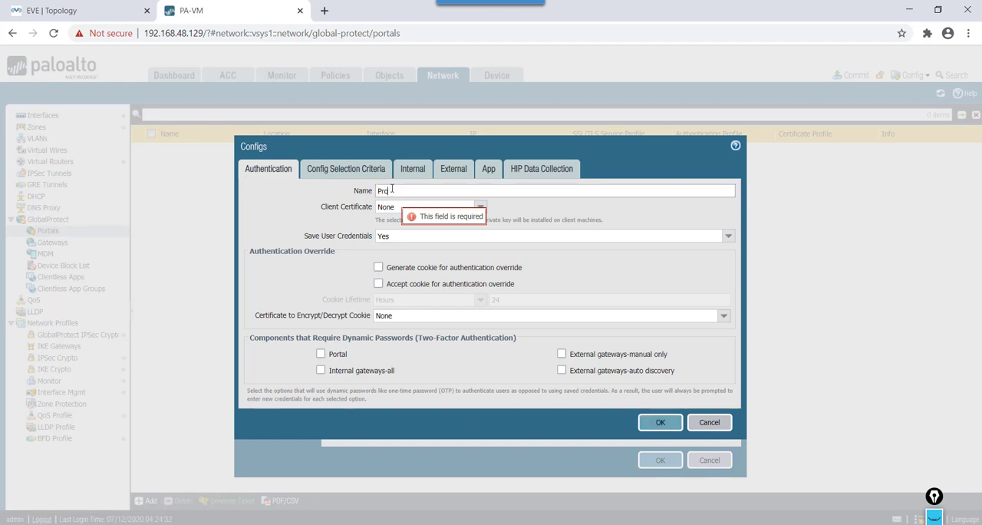
{"action": "type", "text": "fil1"}
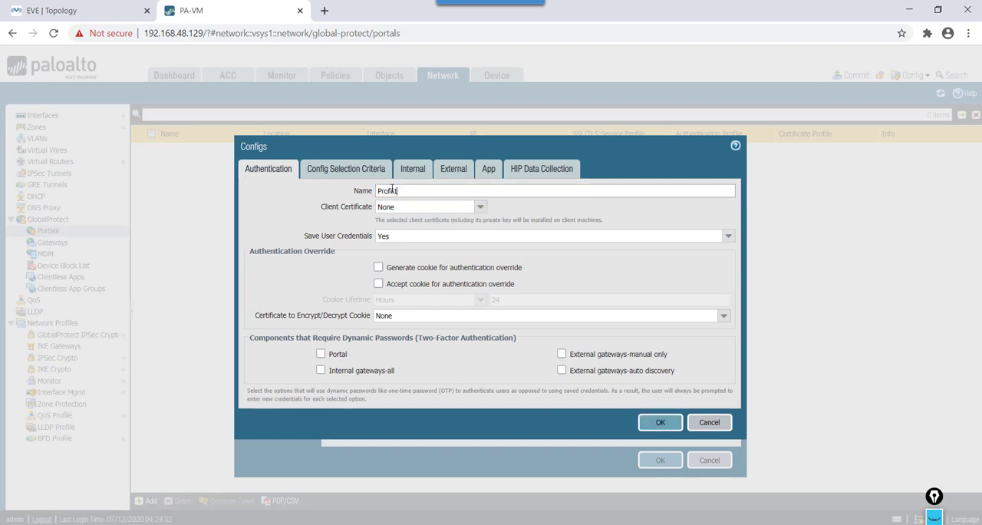
{"action": "key", "text": "BackSpace"}
{"action": "key", "text": "BackSpace"}
{"action": "key", "text": "BackSpace"}
{"action": "type", "text": "e1"}
{"action": "left_click", "coordinate": [342, 172]}
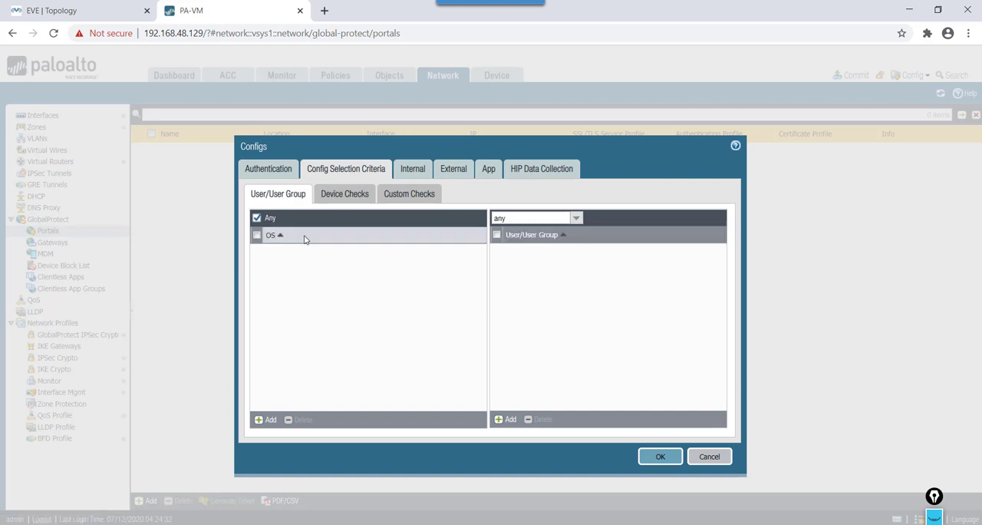
{"action": "left_click", "coordinate": [355, 197]}
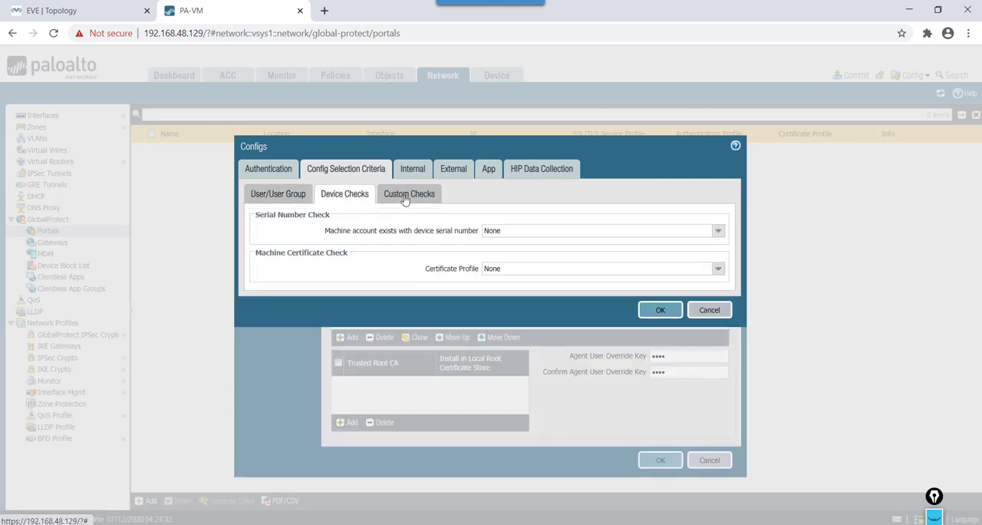
{"action": "left_click", "coordinate": [412, 195]}
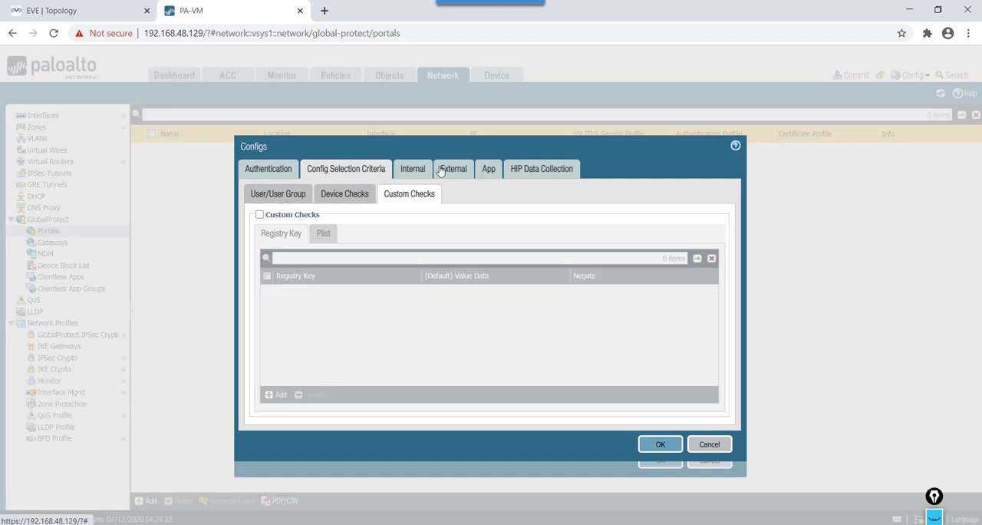
Step: Start an external gateway entry named SITE1FW1 in the agent configuration, addressed by IP with IPv4 1.1.1.2
{"action": "left_click", "coordinate": [445, 170]}
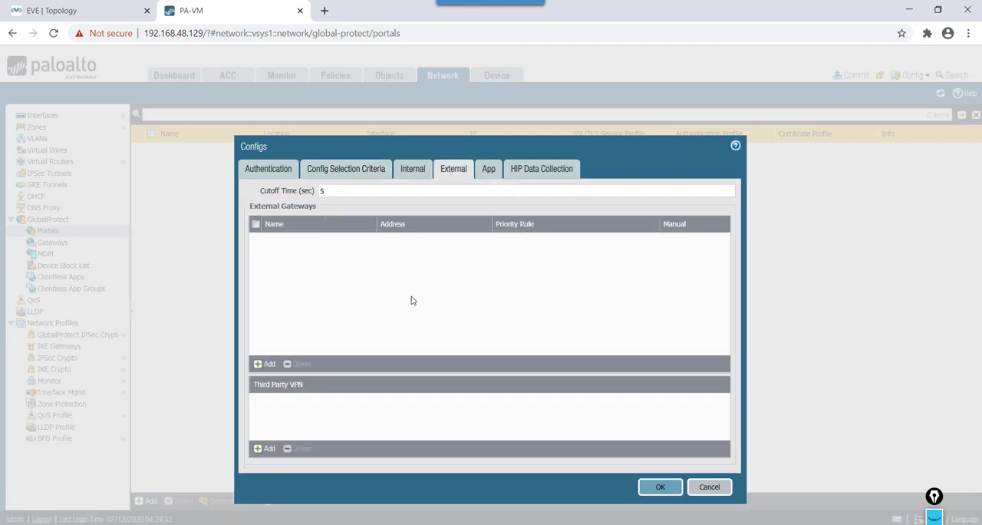
{"action": "left_click", "coordinate": [266, 364]}
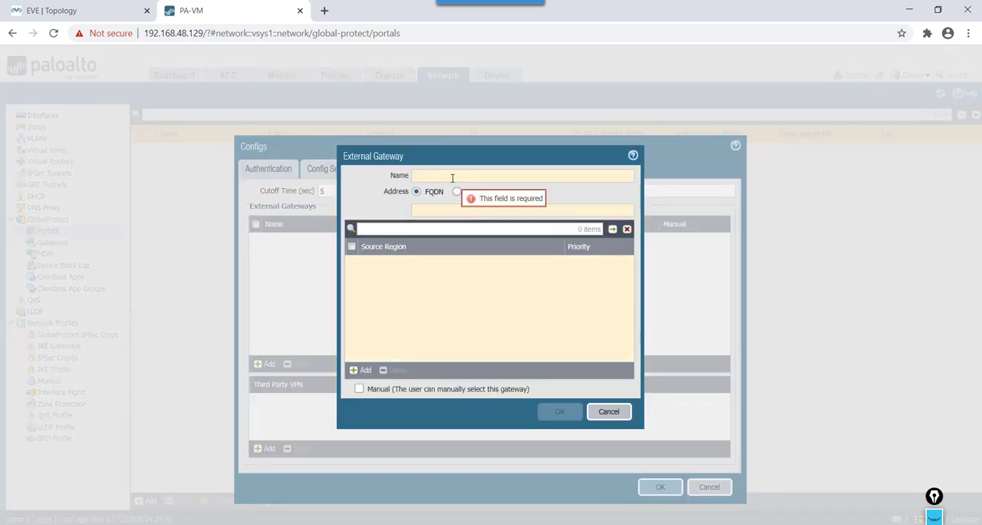
{"action": "type", "text": "GW"}
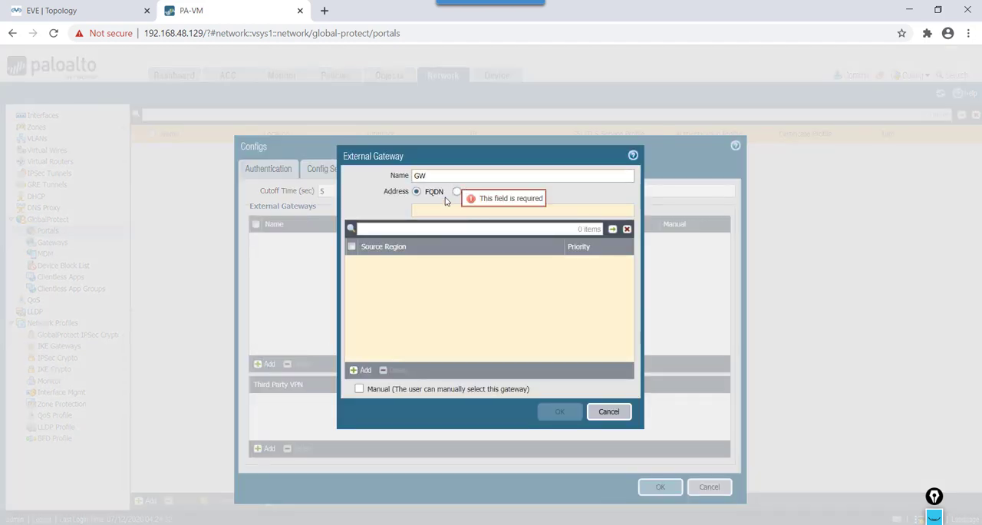
{"action": "key", "text": "BackSpace"}
{"action": "key", "text": "BackSpace"}
{"action": "type", "text": "SITE1FW1"}
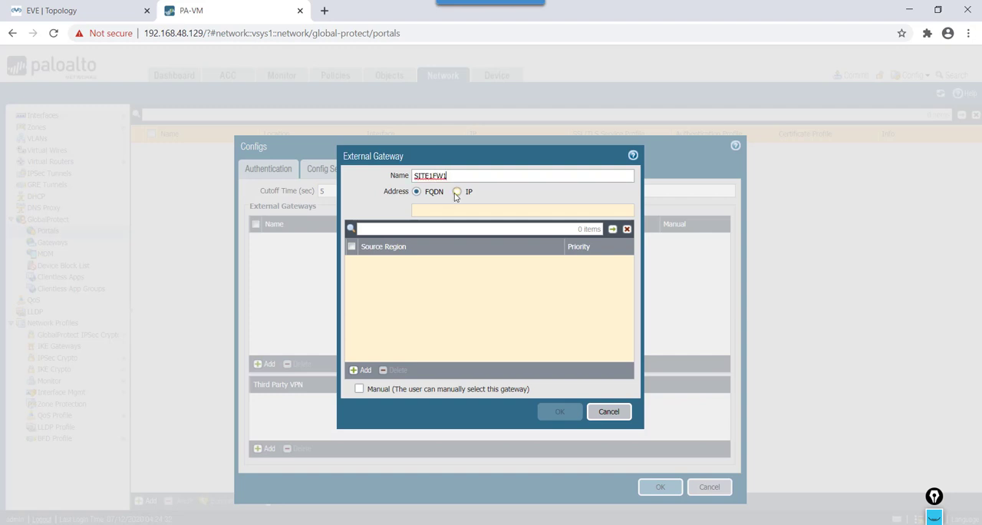
{"action": "left_click", "coordinate": [457, 191]}
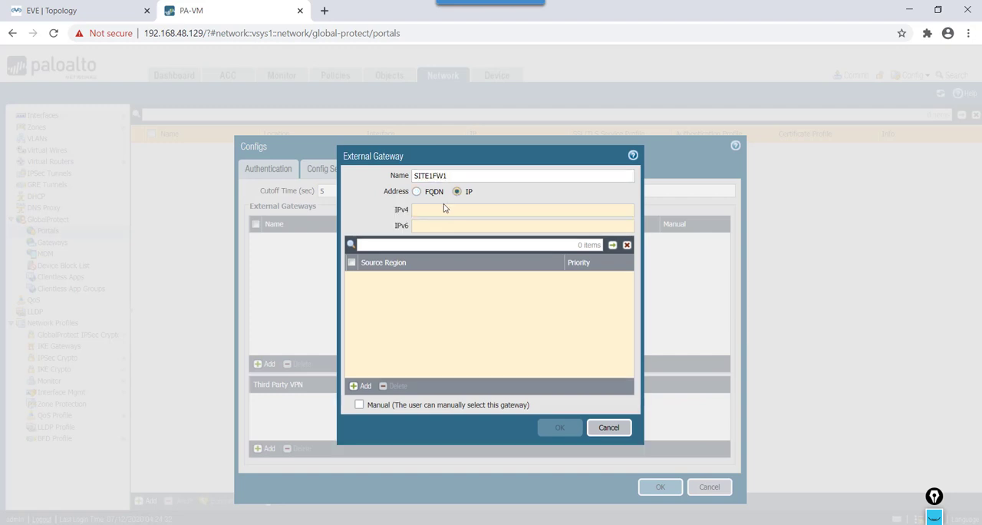
{"action": "left_click", "coordinate": [431, 212]}
{"action": "type", "text": "1.1.1.2"}
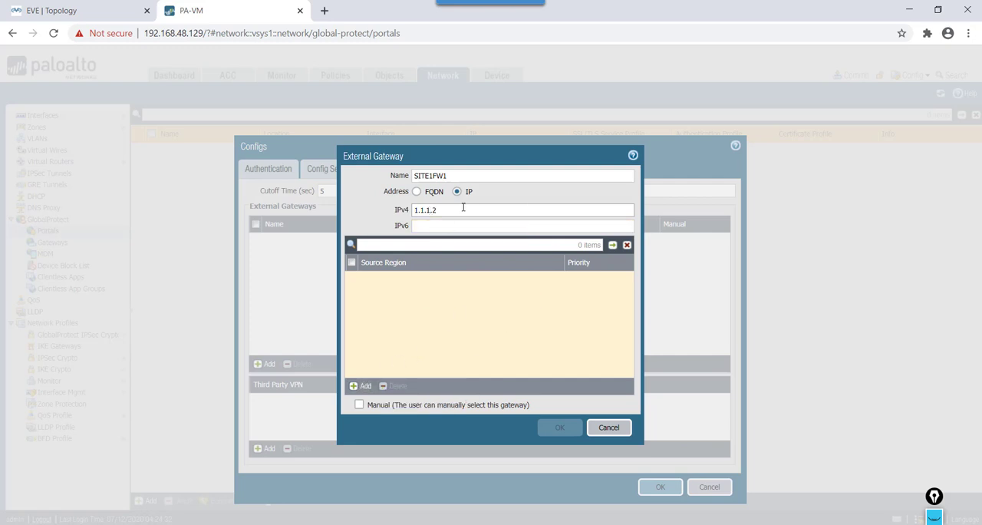
Step: Give the external gateway the source region Any with Highest priority, allow users to select it manually, and save it
{"action": "left_click", "coordinate": [364, 387]}
{"action": "left_click", "coordinate": [600, 331]}
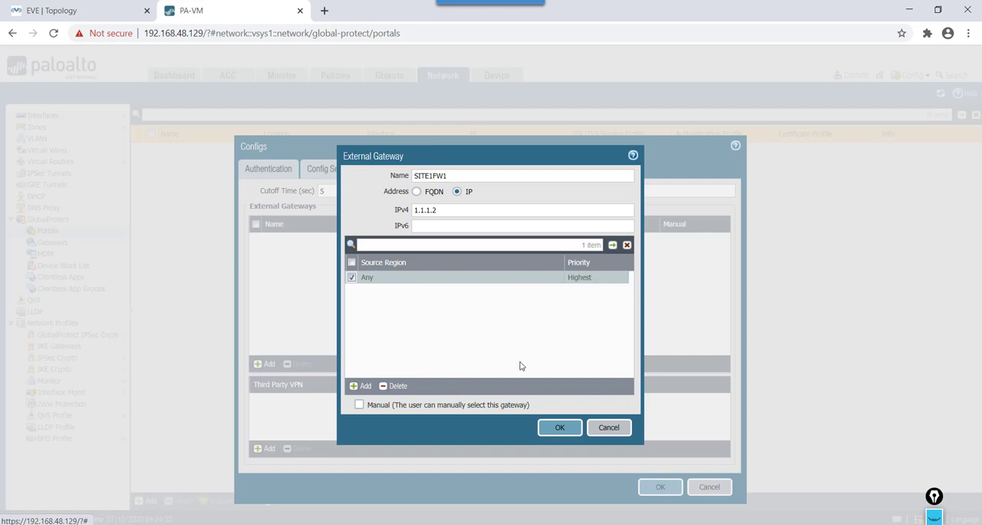
{"action": "left_click", "coordinate": [359, 405]}
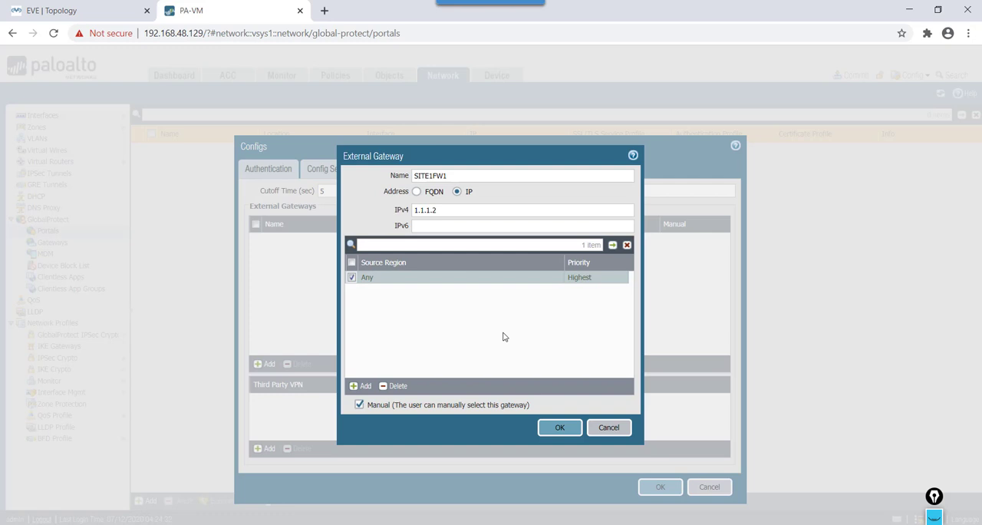
{"action": "left_click", "coordinate": [568, 427]}
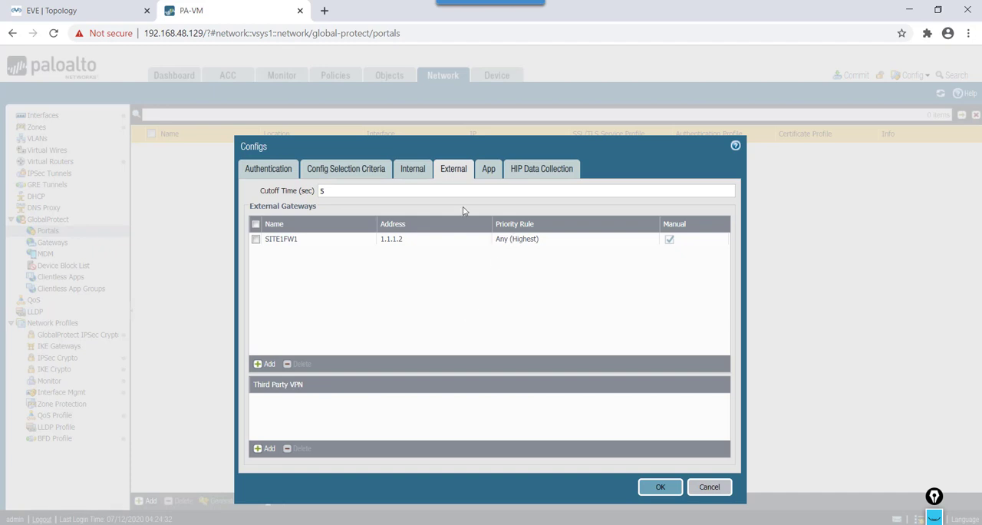
Step: Set the app's connect method to On-demand (Manual user initiated connection), keep user disabling on Allow, and save the agent configuration
{"action": "left_click", "coordinate": [489, 170]}
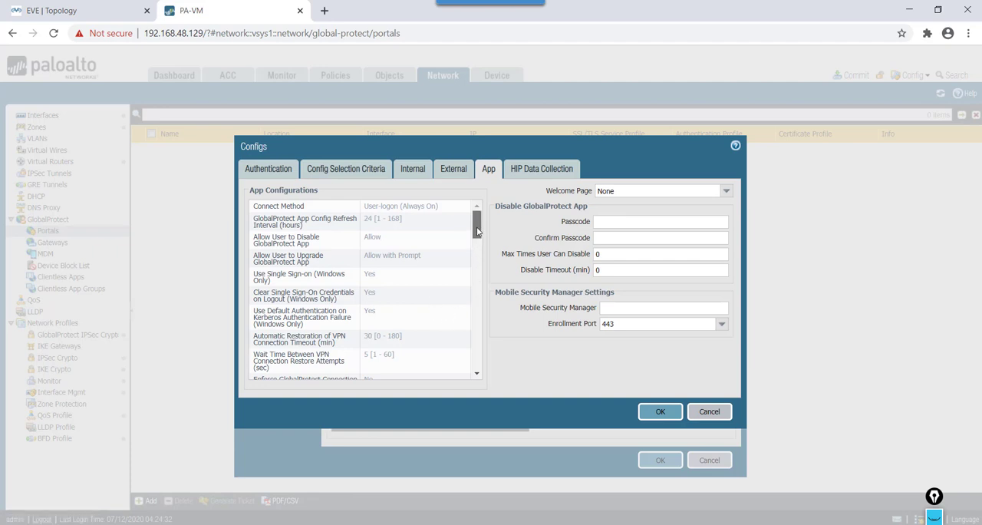
{"action": "left_click", "coordinate": [422, 208]}
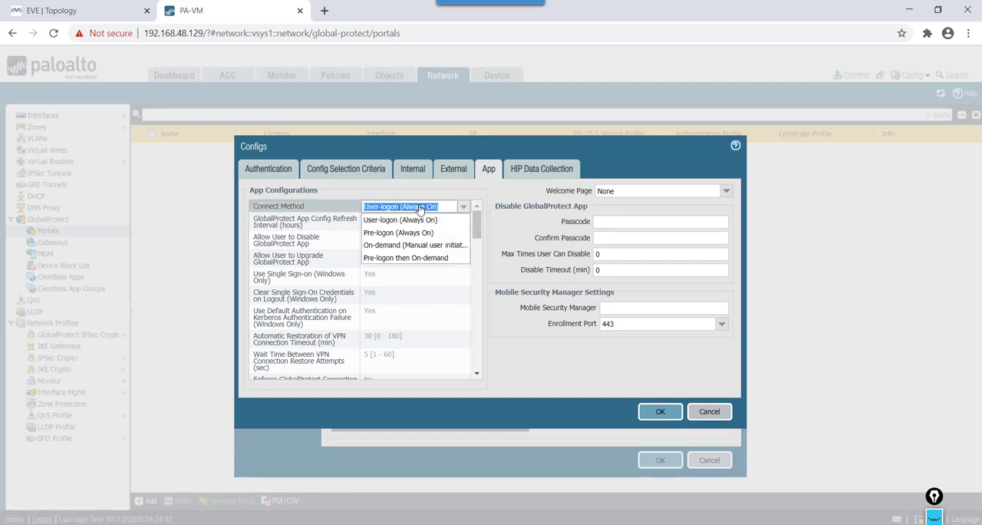
{"action": "left_click", "coordinate": [415, 245]}
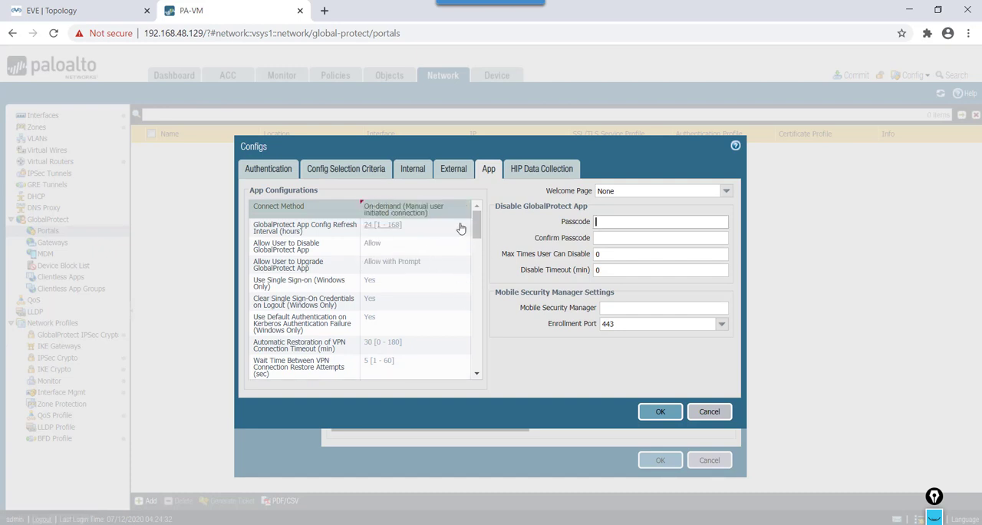
{"action": "left_click", "coordinate": [373, 245]}
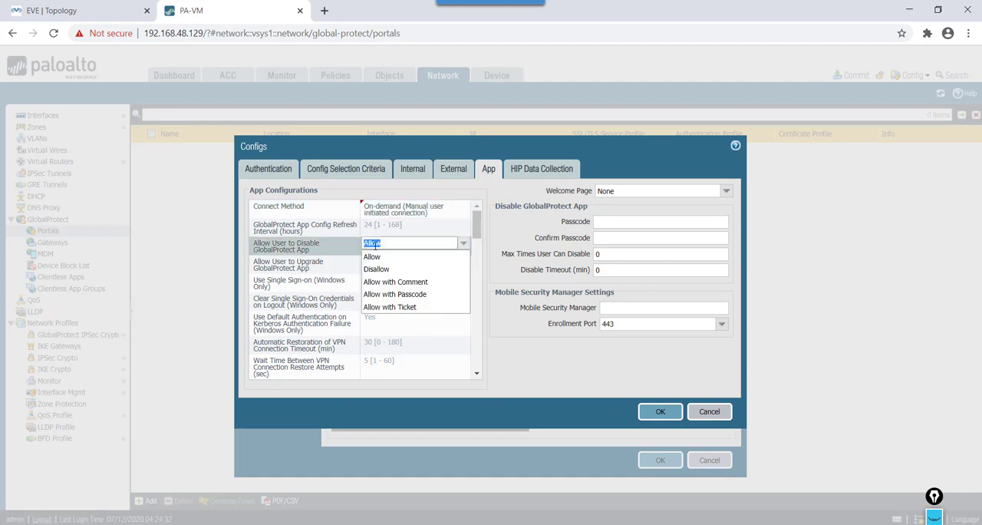
{"action": "left_click", "coordinate": [392, 261]}
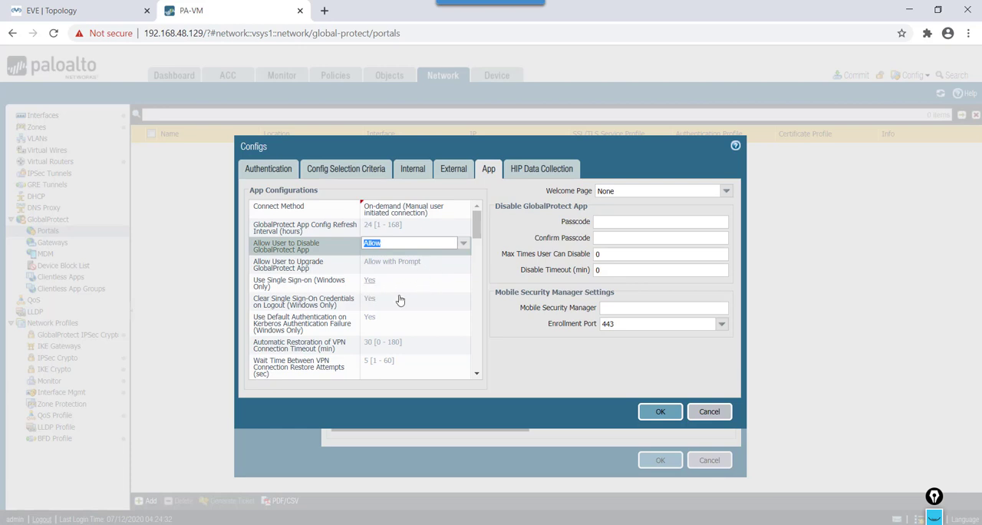
{"action": "left_click", "coordinate": [475, 235]}
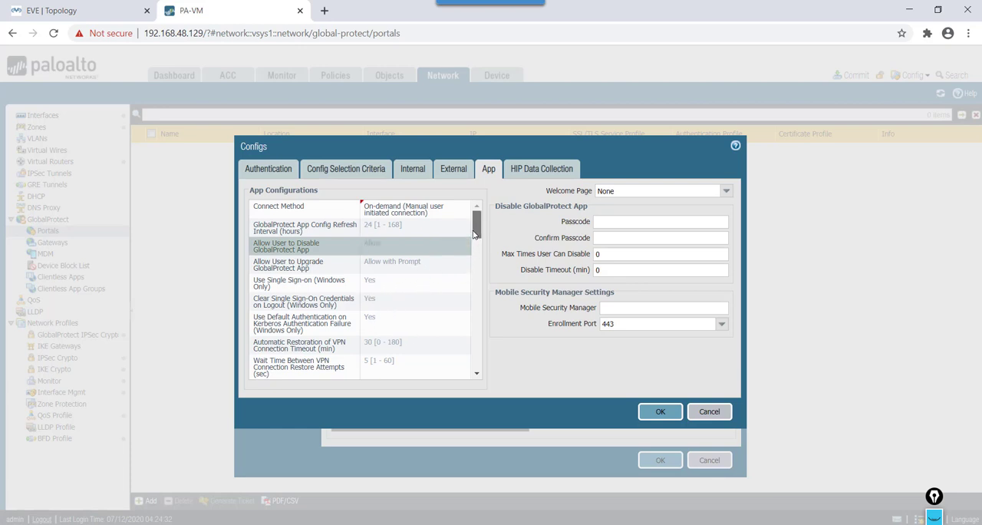
{"action": "mouse_move", "coordinate": [475, 234]}
{"action": "left_mouse_down"}
{"action": "mouse_move", "coordinate": [475, 288]}
{"action": "mouse_move", "coordinate": [475, 234]}
{"action": "left_mouse_up"}
{"action": "left_click", "coordinate": [659, 411]}
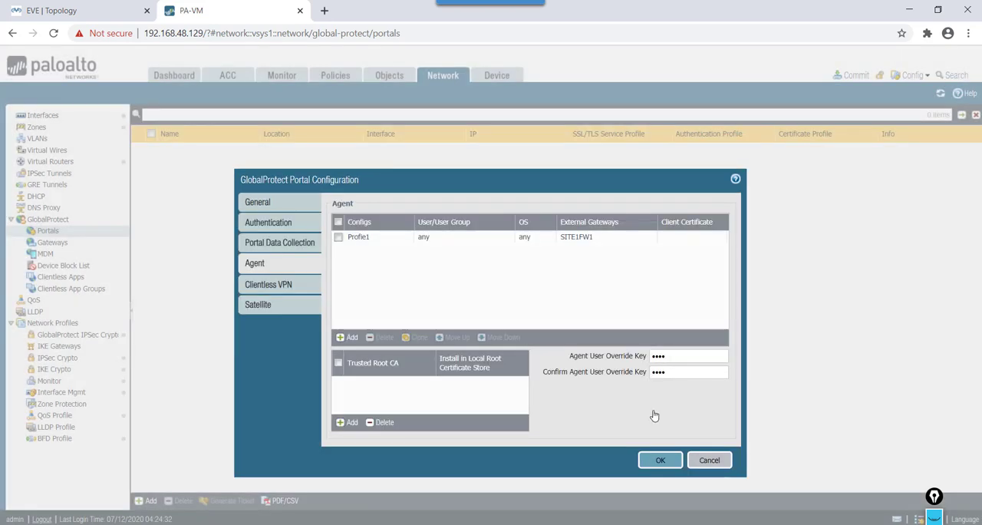
Step: Add Root-CA as a trusted root CA installed in the local root certificate store, and save the portal configuration
{"action": "left_click", "coordinate": [350, 423]}
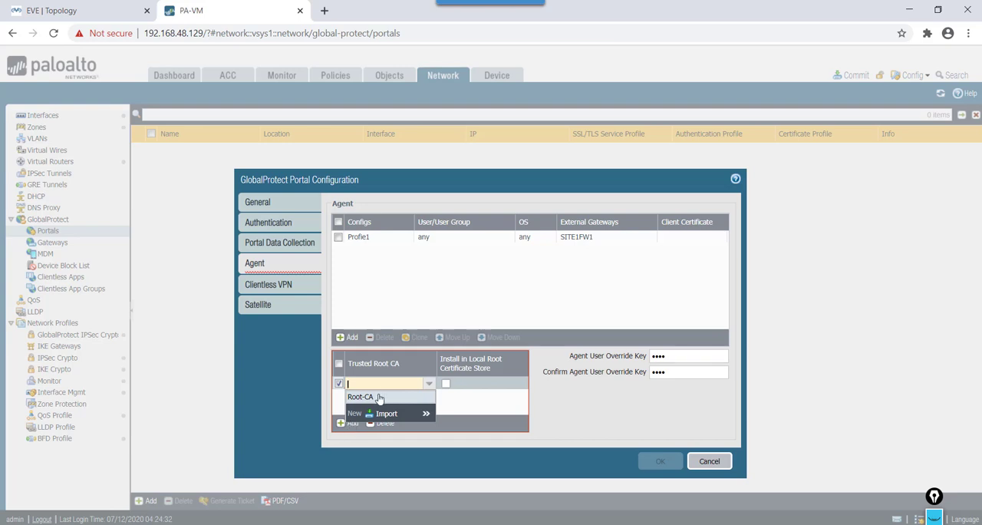
{"action": "left_click", "coordinate": [378, 397]}
{"action": "left_click", "coordinate": [418, 402]}
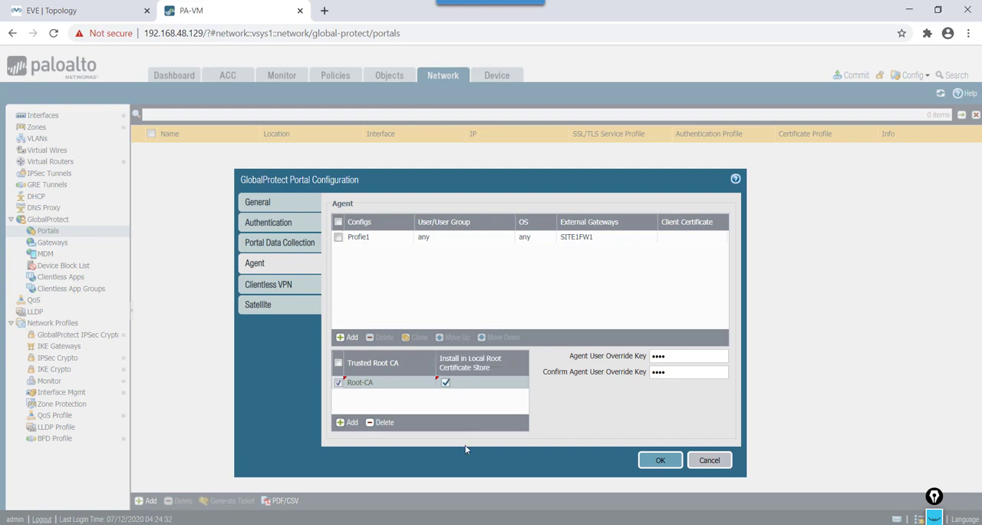
{"action": "left_click", "coordinate": [660, 462]}
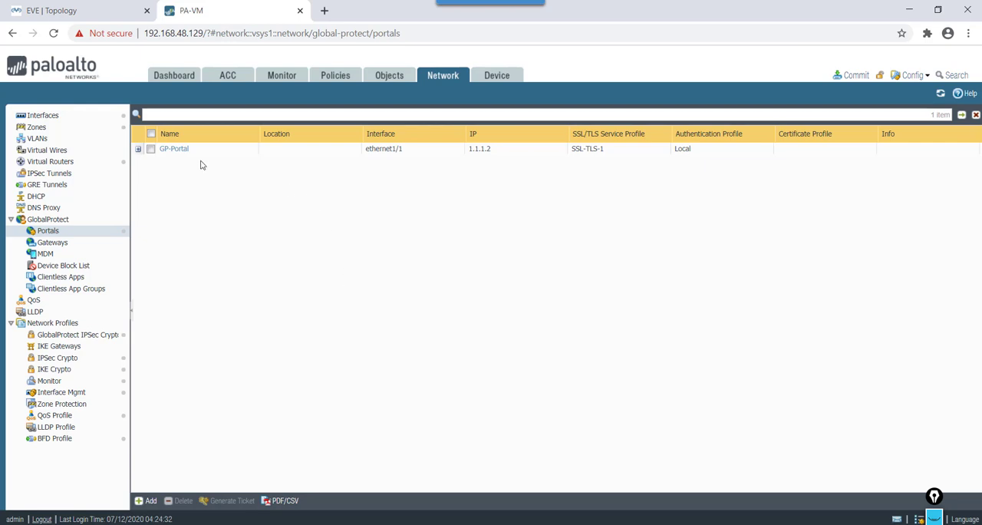
Step: Review the Local client authentication entry of GP-Portal and its authentication profile choices, then close the portal configuration without saving
{"action": "left_click", "coordinate": [174, 149]}
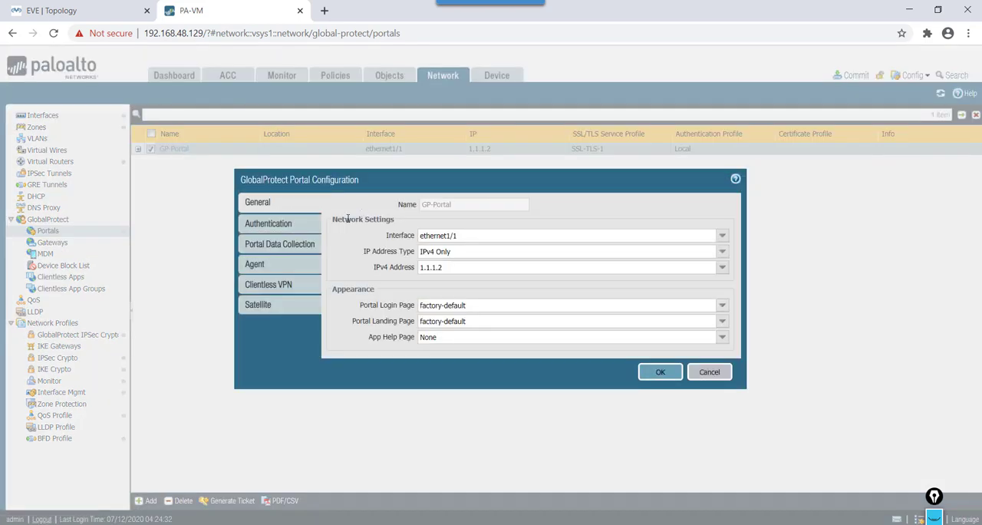
{"action": "left_click", "coordinate": [270, 224]}
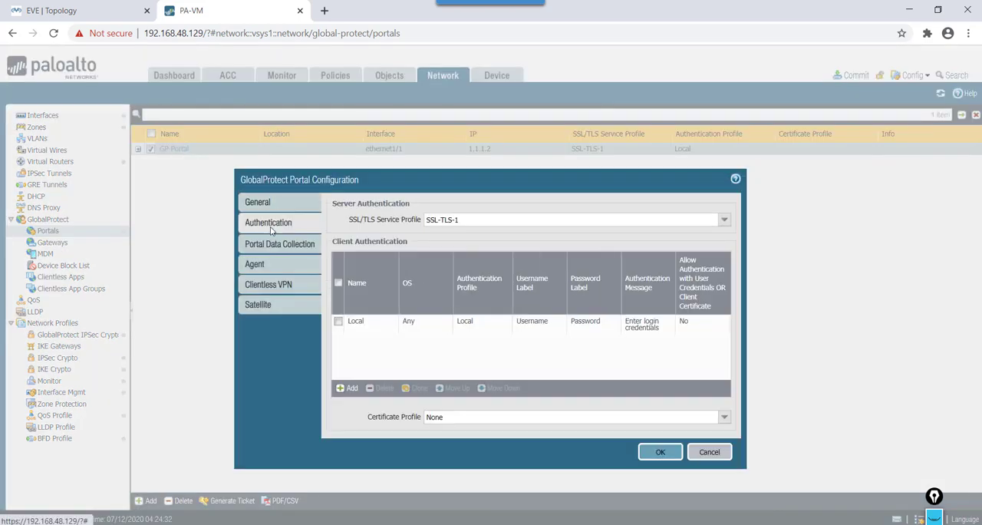
{"action": "left_click", "coordinate": [355, 323]}
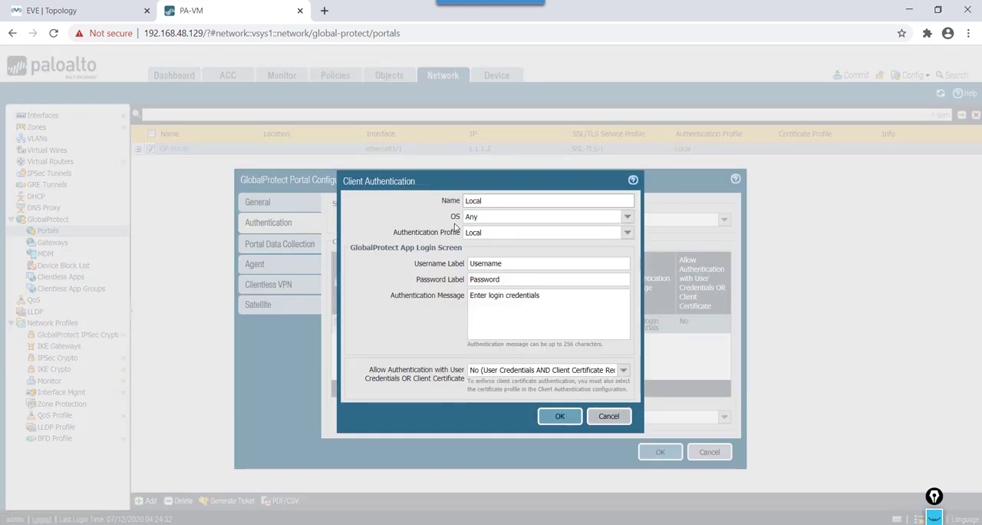
{"action": "left_click", "coordinate": [627, 235]}
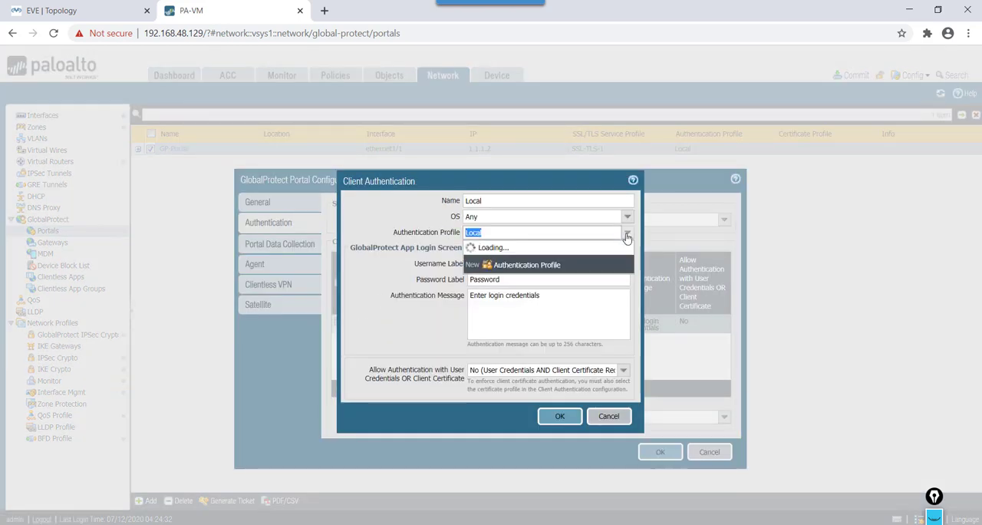
{"action": "left_click", "coordinate": [627, 234]}
{"action": "left_click", "coordinate": [609, 416]}
{"action": "left_click", "coordinate": [707, 454]}
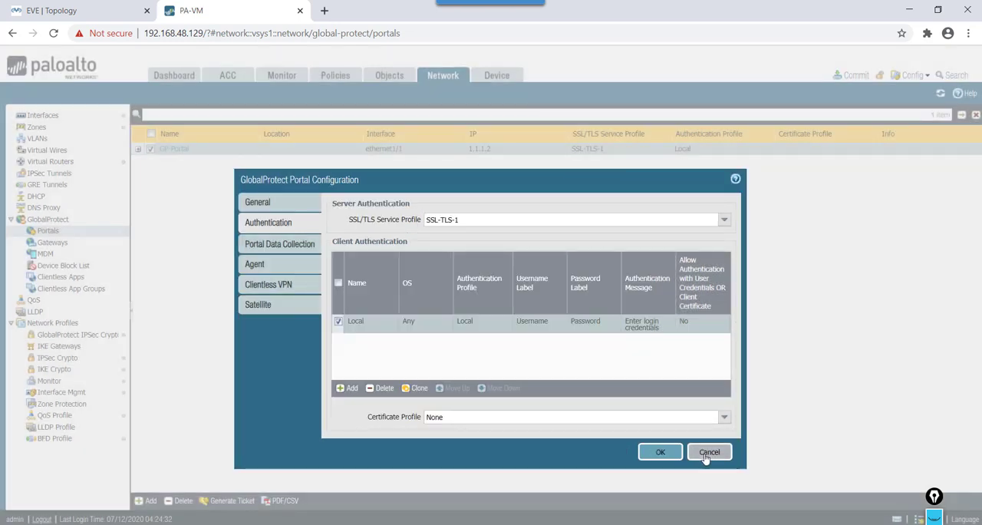
Step: Review the Local authentication profile's type, additional factors, allow list and account lockout settings on the device, then close the profile
{"action": "left_click", "coordinate": [491, 78]}
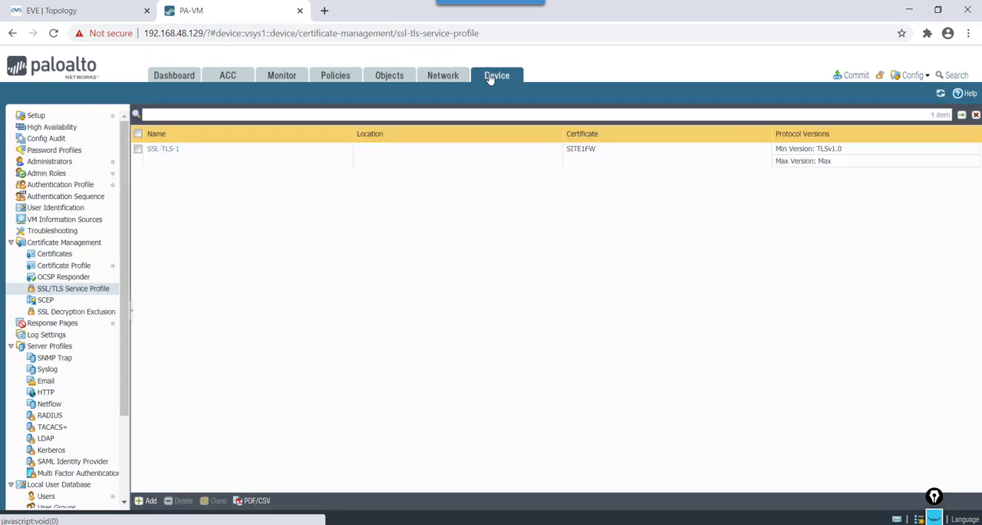
{"action": "left_click", "coordinate": [52, 186]}
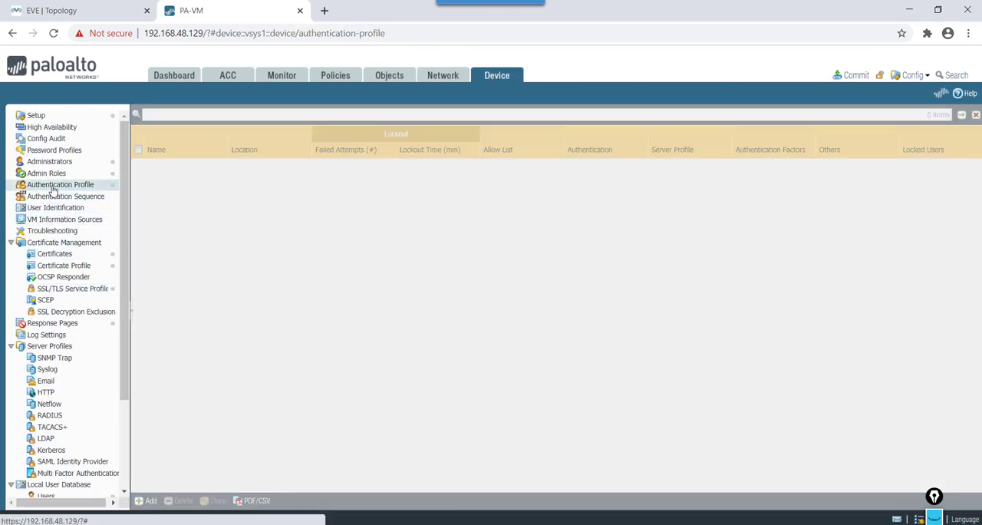
{"action": "left_click", "coordinate": [155, 164]}
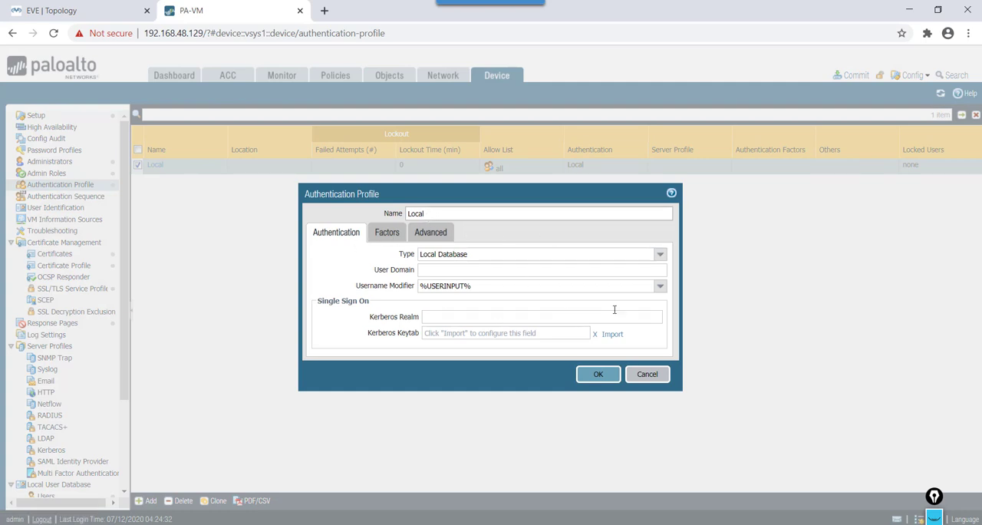
{"action": "left_click", "coordinate": [661, 257]}
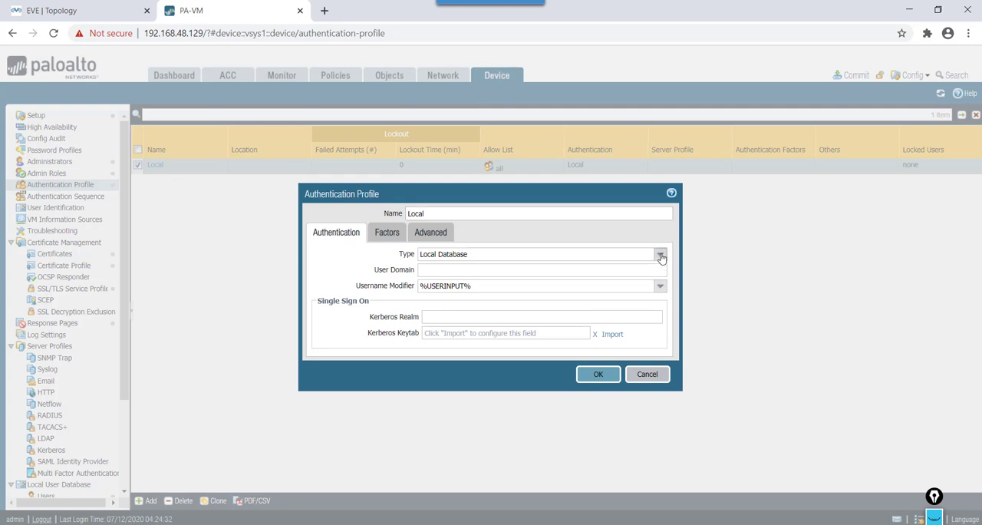
{"action": "left_click", "coordinate": [469, 282]}
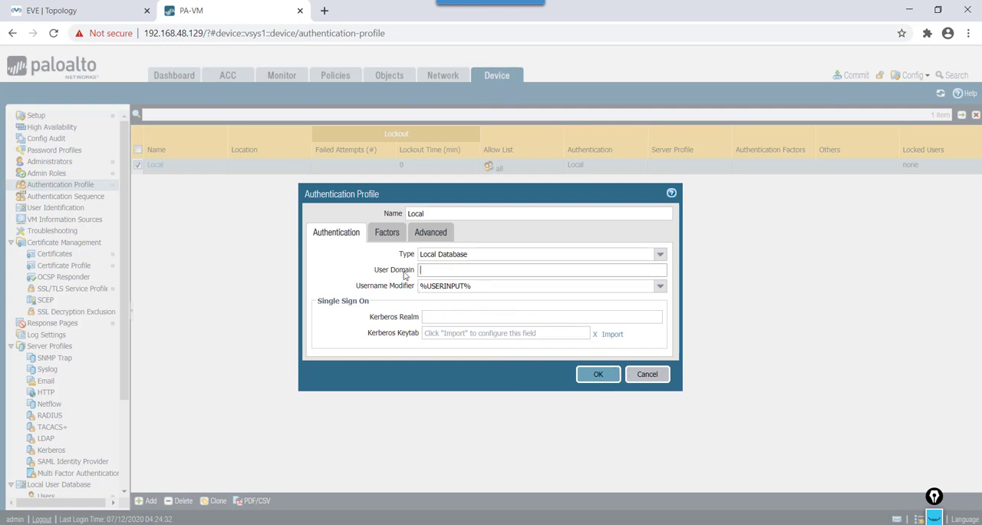
{"action": "left_click", "coordinate": [388, 233]}
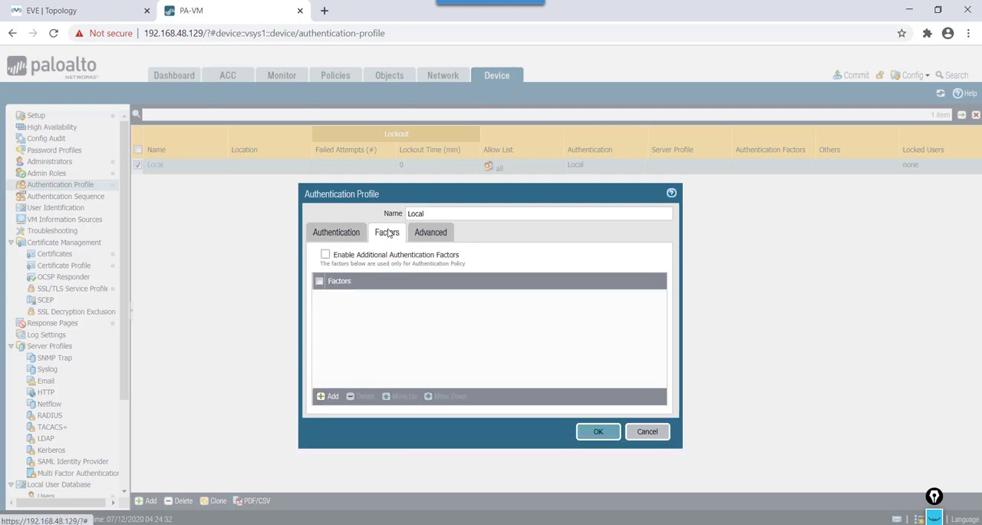
{"action": "left_click", "coordinate": [433, 232]}
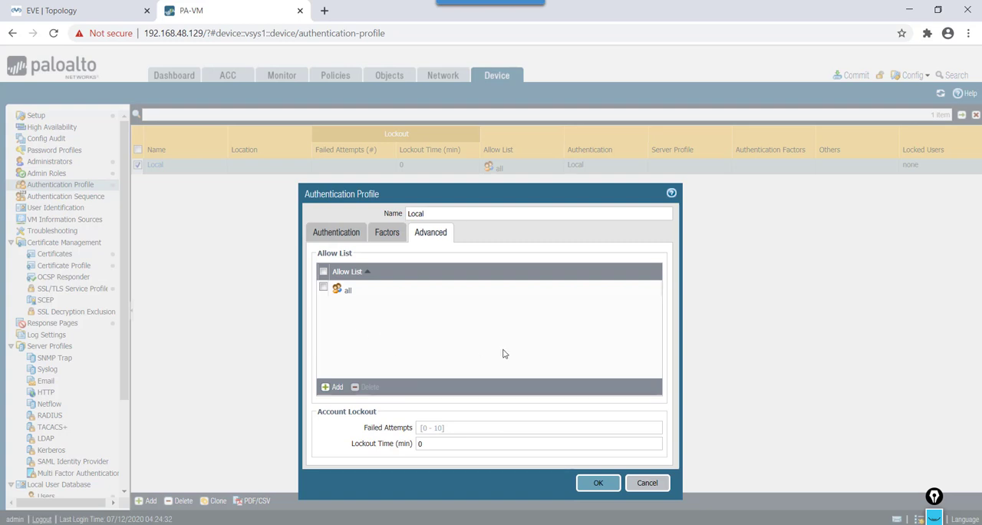
{"action": "left_click", "coordinate": [600, 483]}
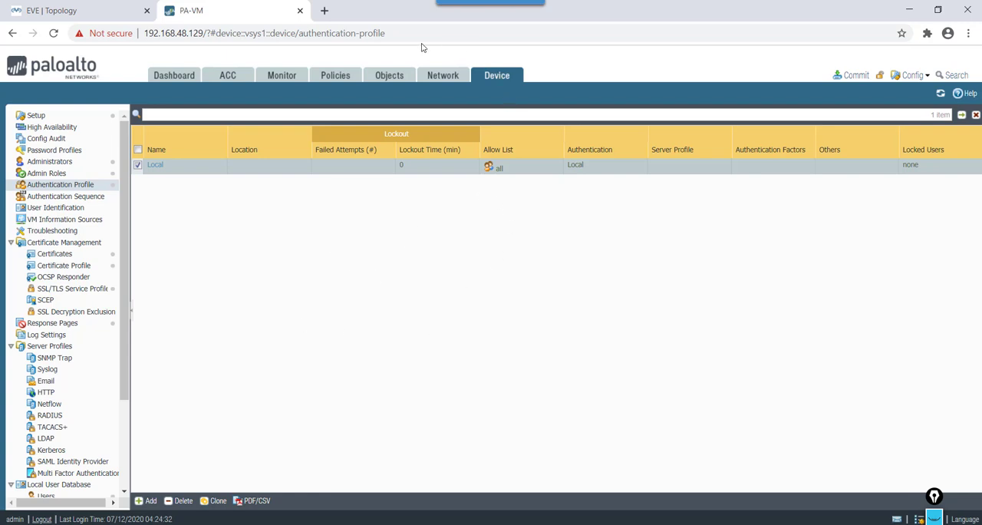
Step: Reopen the GP-Portal configuration and check its network settings, SSL/TLS service profile and client authentication
{"action": "left_click", "coordinate": [448, 77]}
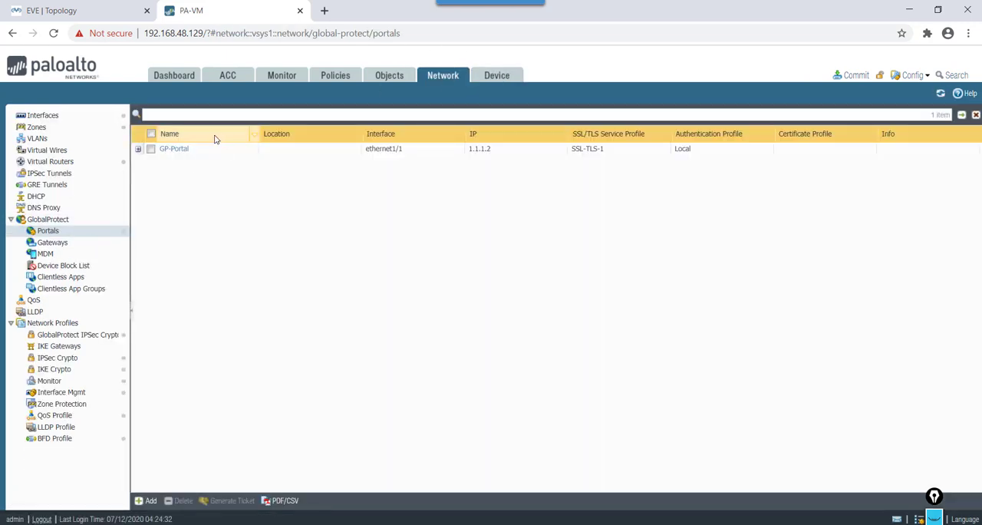
{"action": "left_click", "coordinate": [175, 149]}
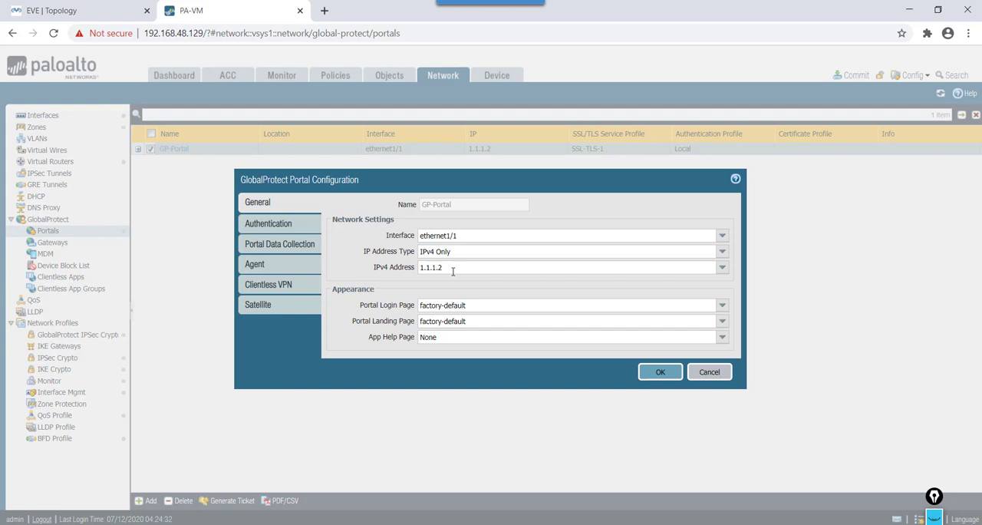
{"action": "left_click", "coordinate": [266, 224]}
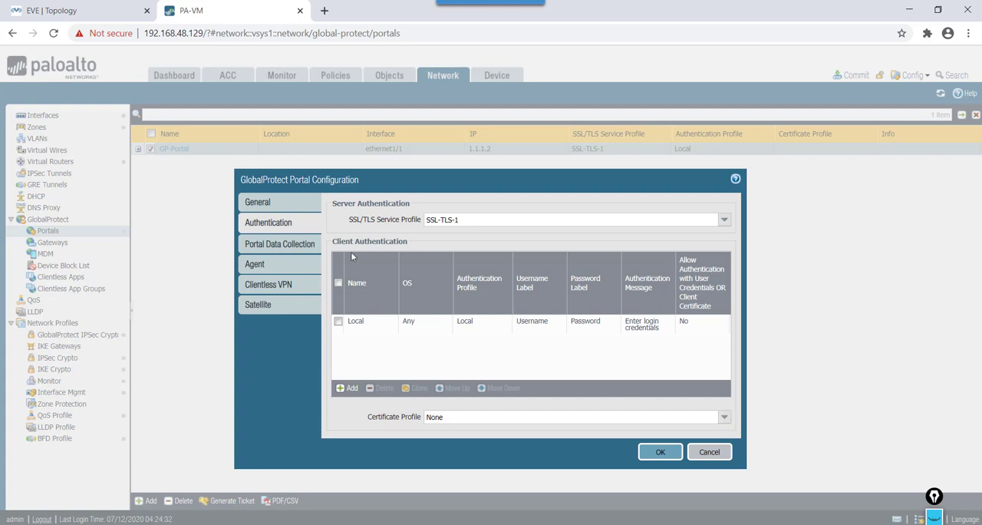
Step: Check the Profie1 agent configuration's authentication, selection criteria, external gateway and app settings, then confirm the agent and portal configurations
{"action": "left_click", "coordinate": [269, 264]}
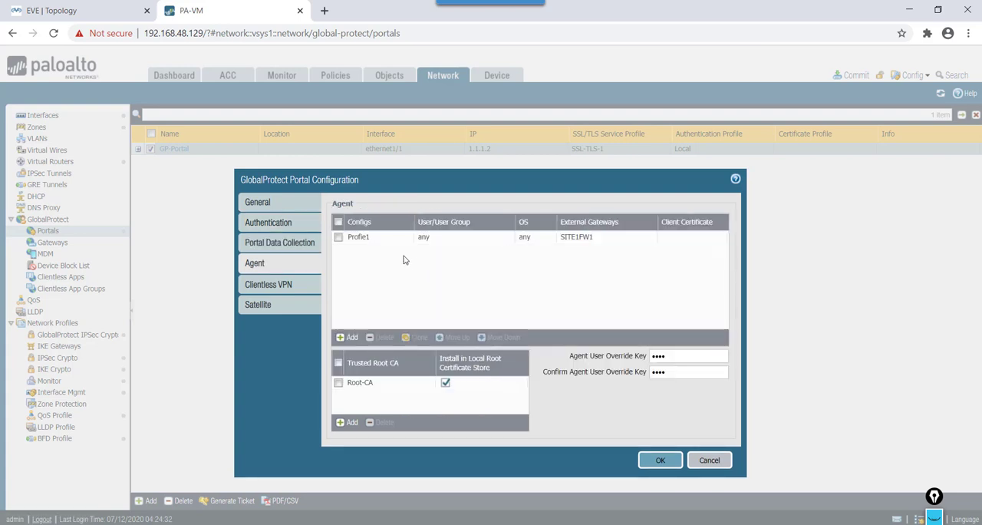
{"action": "left_click", "coordinate": [358, 237]}
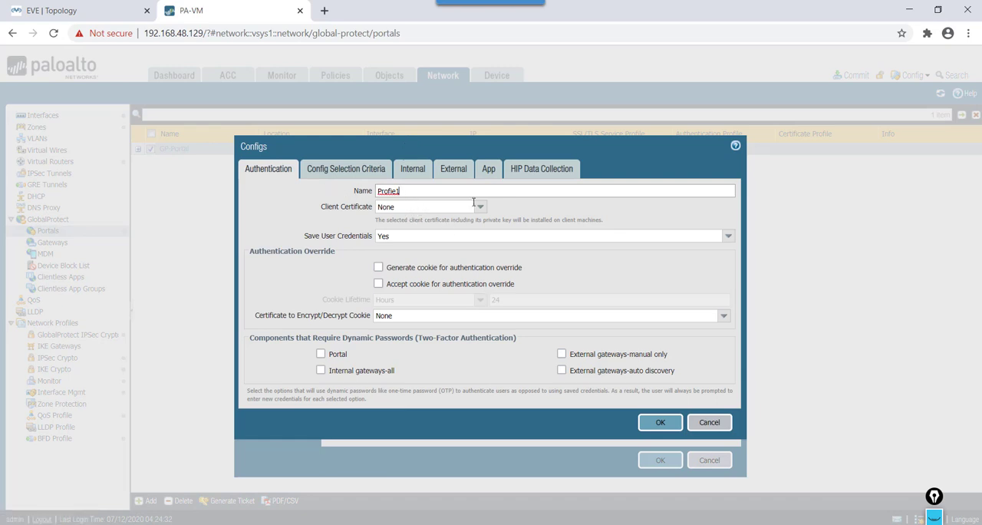
{"action": "left_click", "coordinate": [358, 173]}
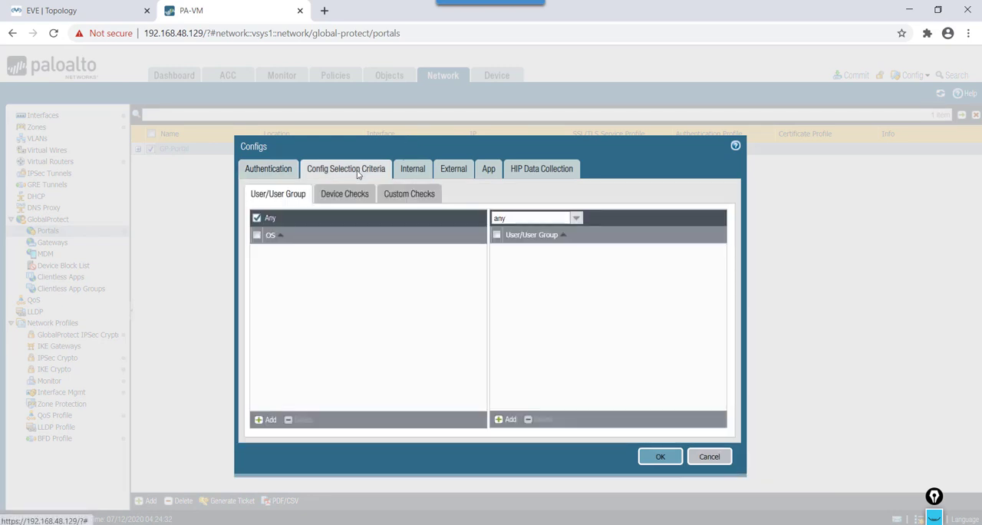
{"action": "left_click", "coordinate": [449, 170]}
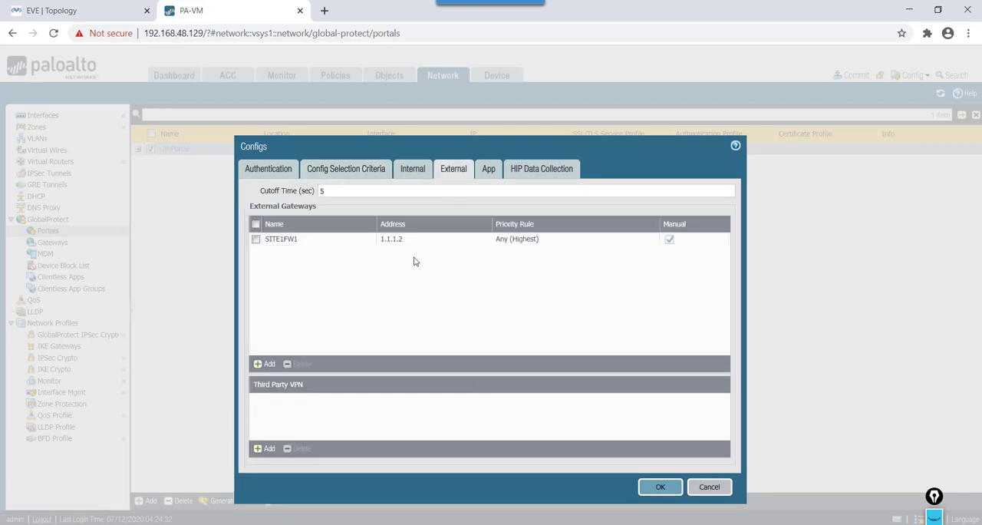
{"action": "left_click", "coordinate": [489, 170]}
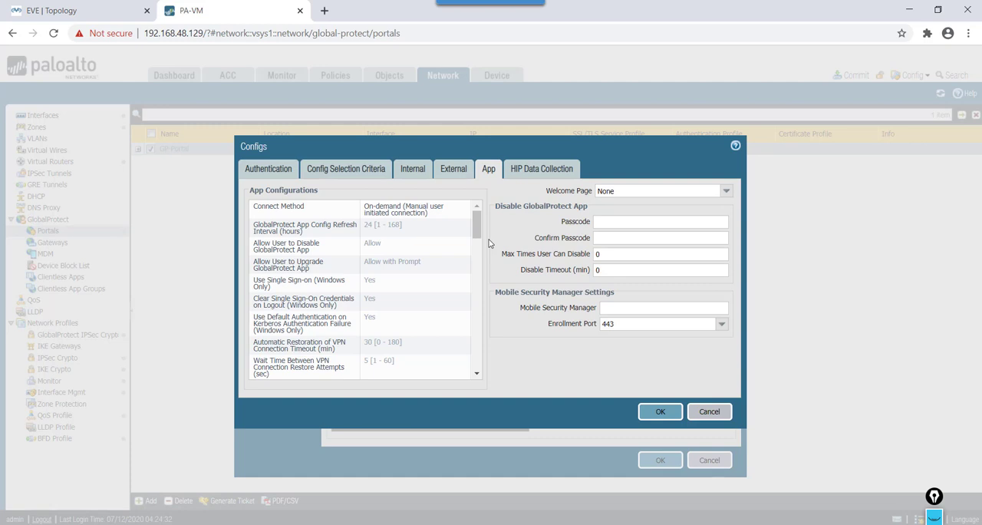
{"action": "left_click", "coordinate": [662, 412]}
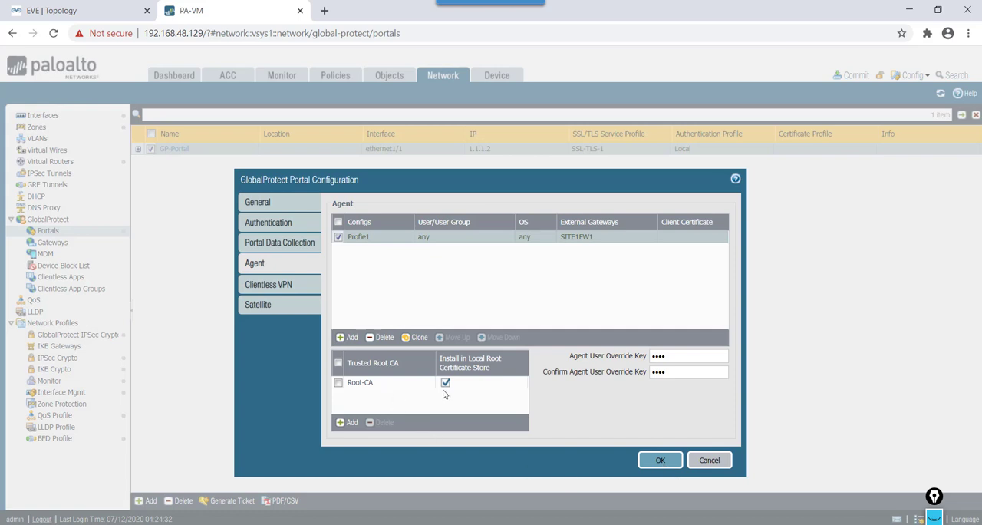
{"action": "left_click", "coordinate": [659, 461]}
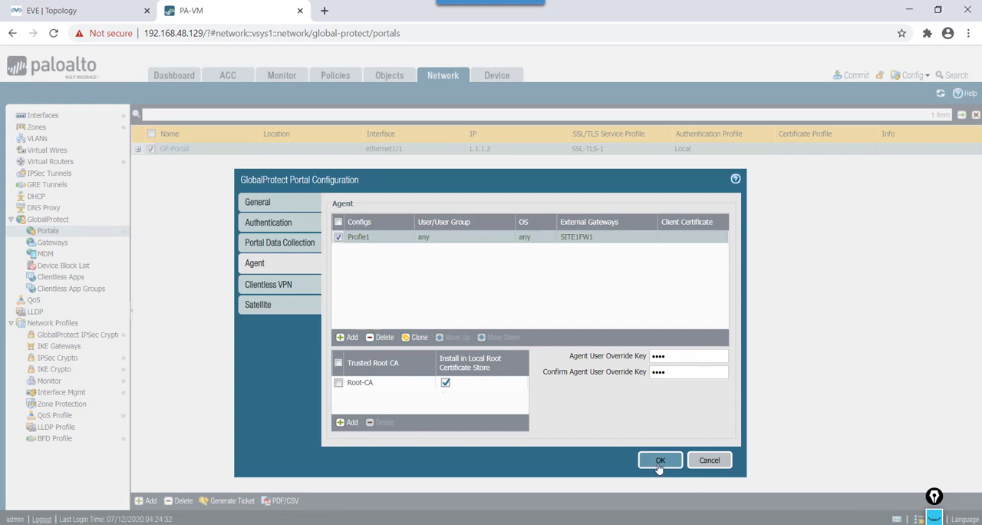